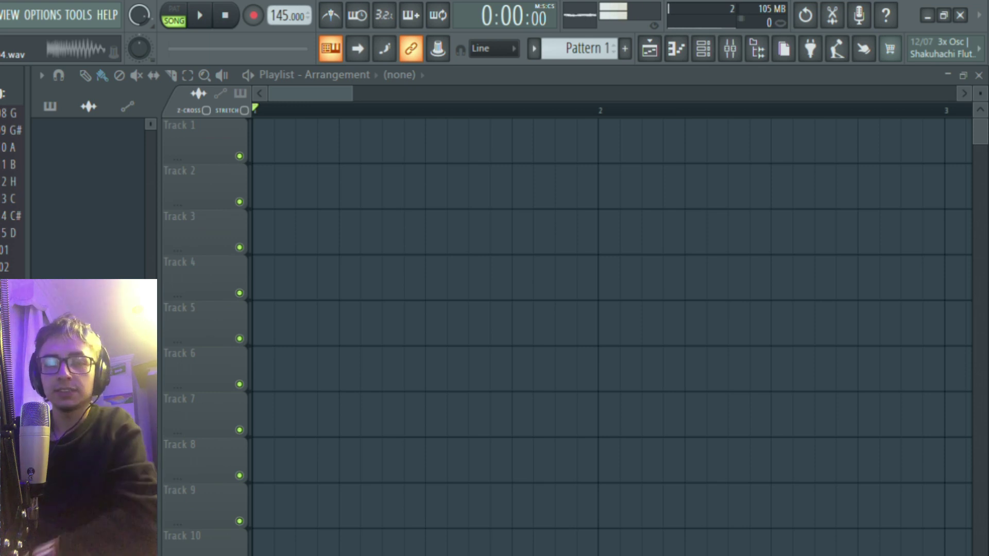
Step: Place the VEC1 BD Clubby 04 kick sample on all four beats of bar 1 on Track 1
drag(9, 301, 310, 178)
drag(310, 178, 270, 136)
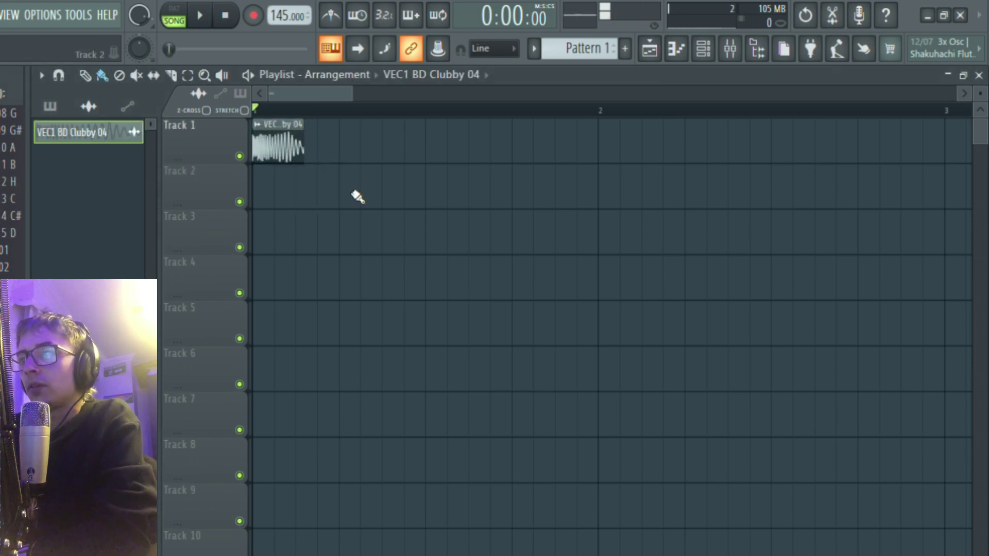
click(348, 155)
click(437, 150)
click(530, 155)
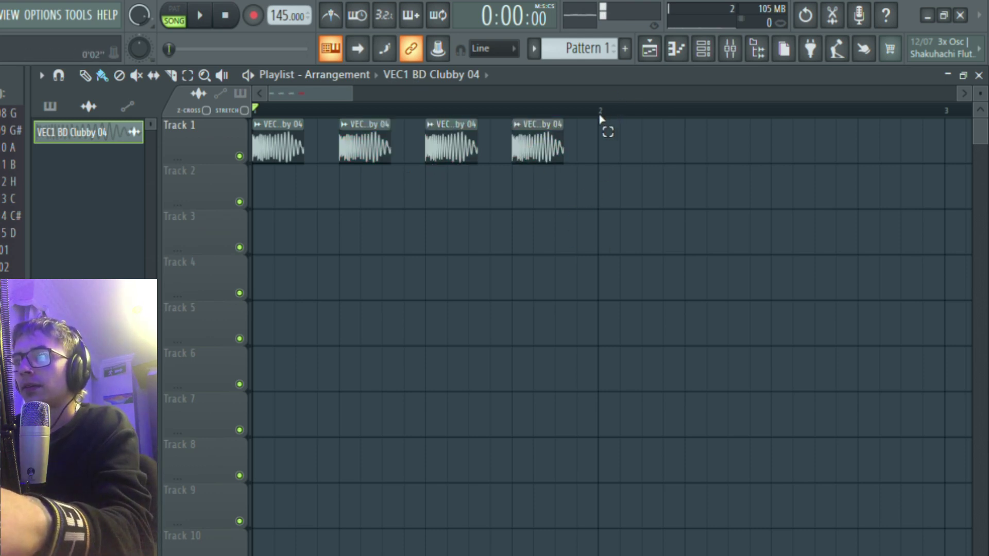
Step: Select bar 1 of the playlist as the loop range, and play the kick pattern briefly
drag(599, 118, 222, 124)
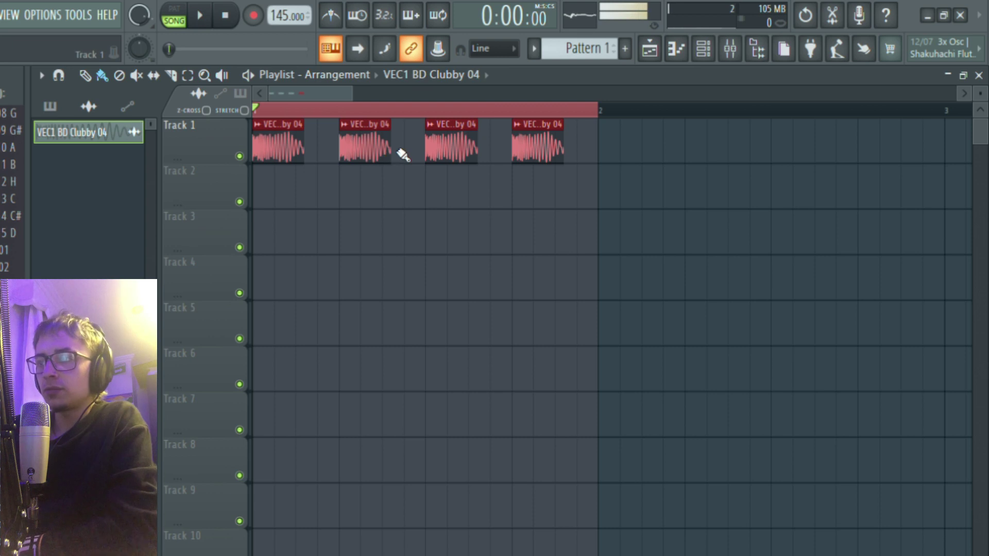
scroll(440, 110, down, 2)
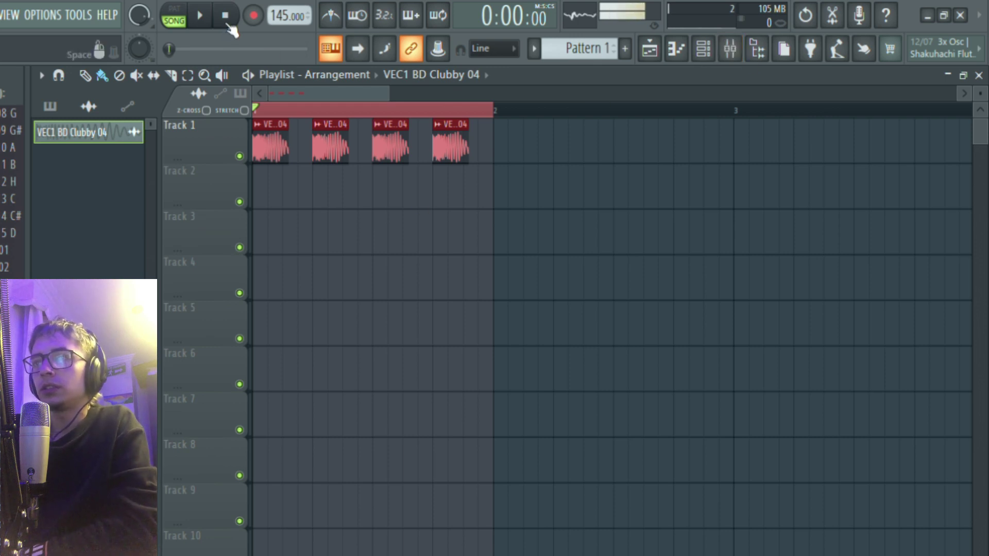
click(206, 20)
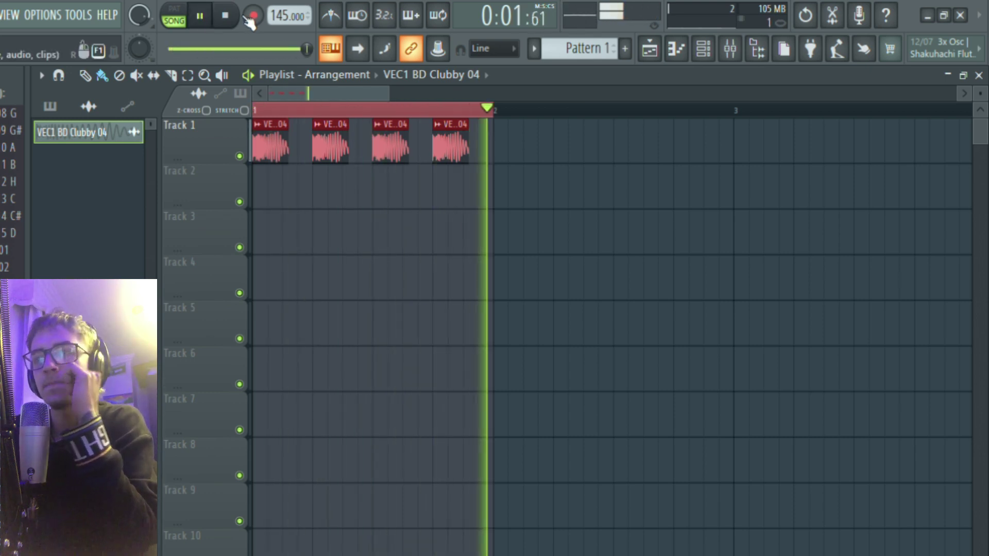
key(space)
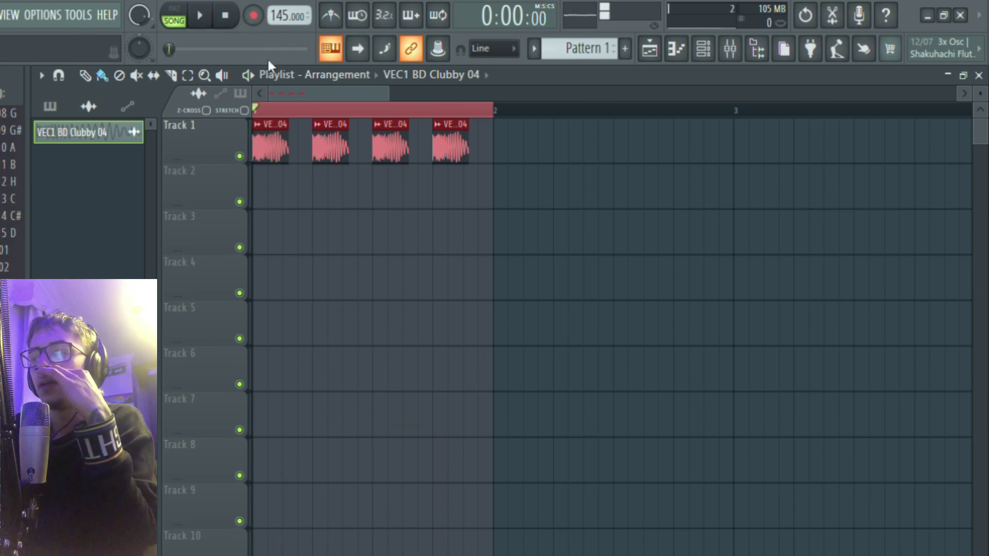
Step: Assign the VEC1 BD Clubby 04 sample to mixer track 1 in its channel settings
double_click(277, 147)
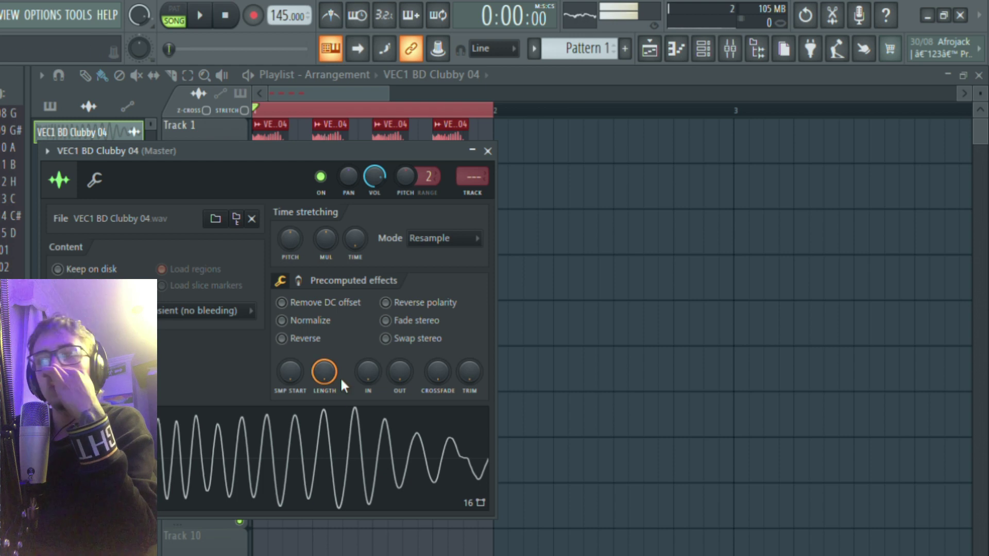
scroll(472, 191, up, 1)
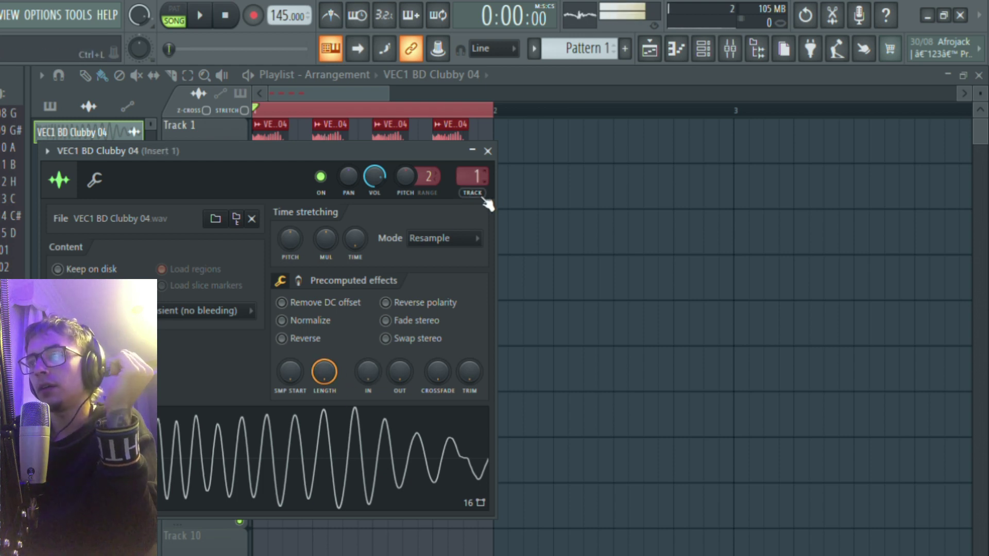
click(488, 151)
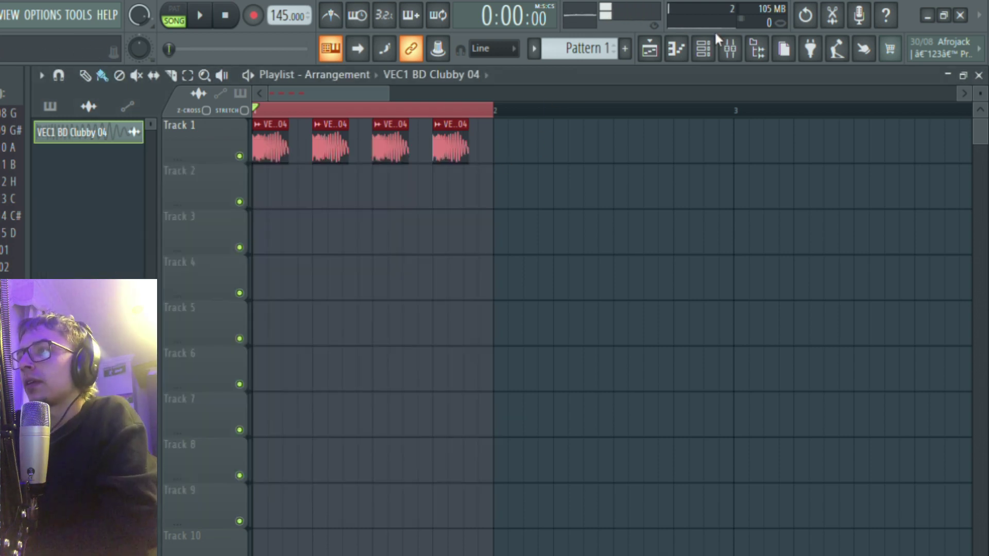
Step: Open the mixer and route Insert 1 to Inserts 2, 3 and 4
click(729, 49)
drag(381, 138, 426, 130)
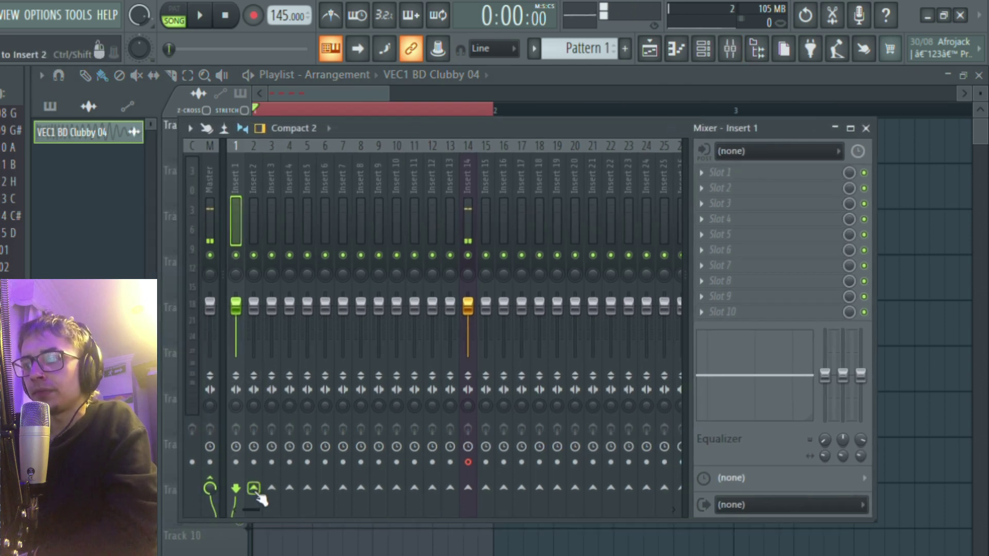
drag(365, 137, 391, 131)
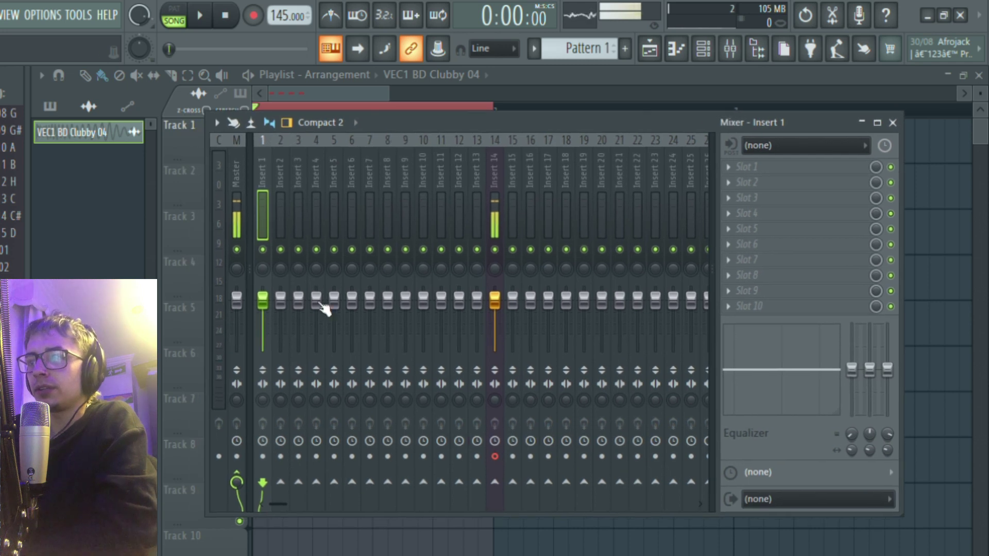
click(280, 483)
click(298, 482)
click(316, 483)
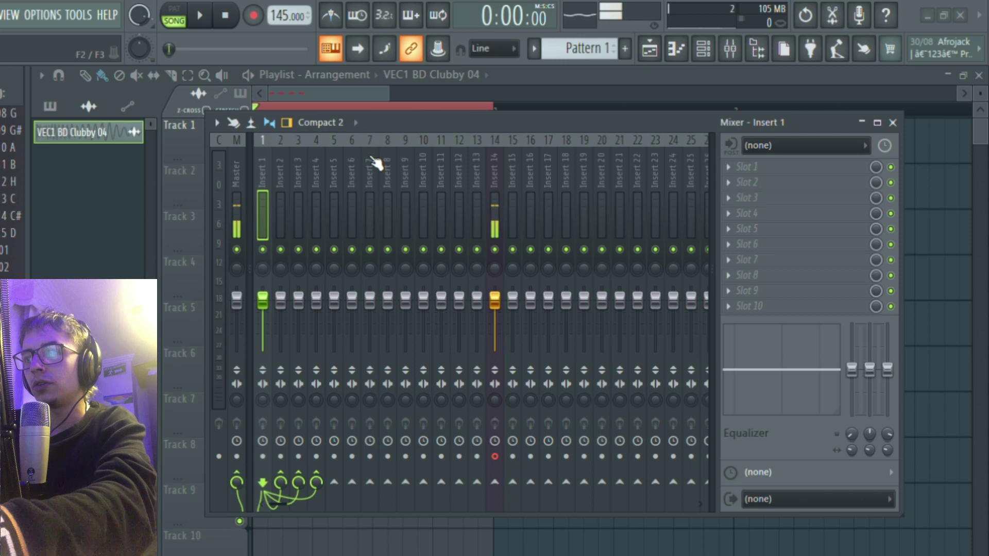
Step: Name mixer track 1 "original", track 3 "reverb" and track 4 "rumble"
text(original)
key(Return)
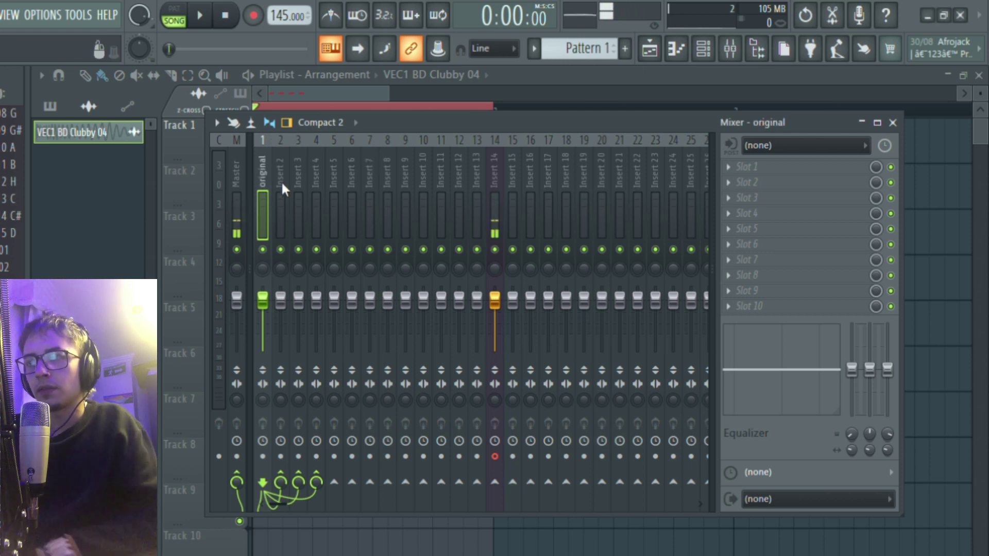
click(298, 182)
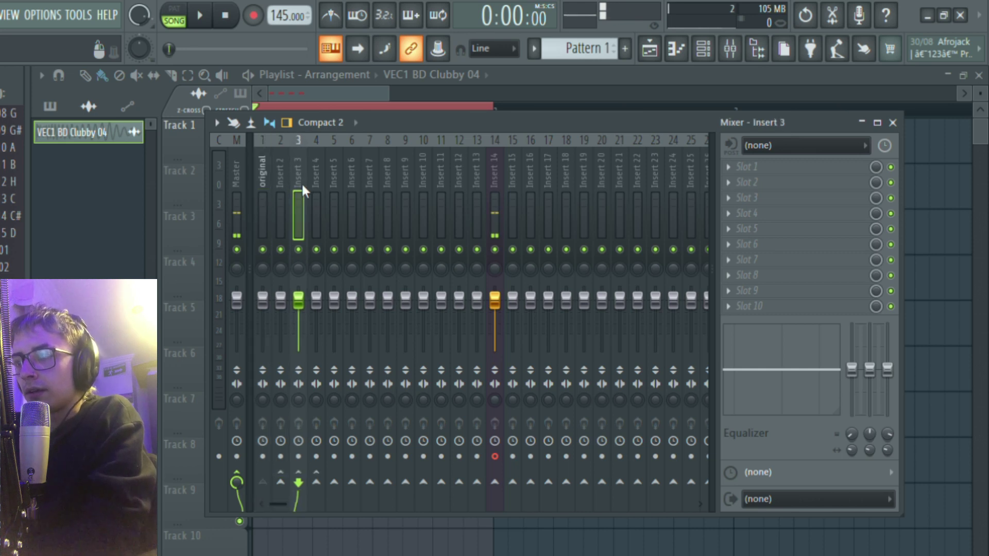
click(317, 181)
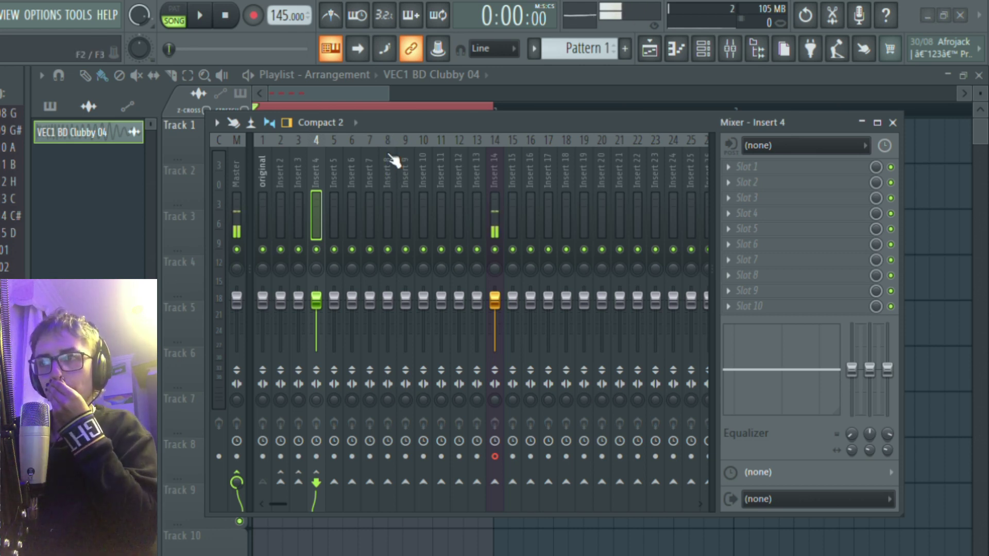
click(294, 177)
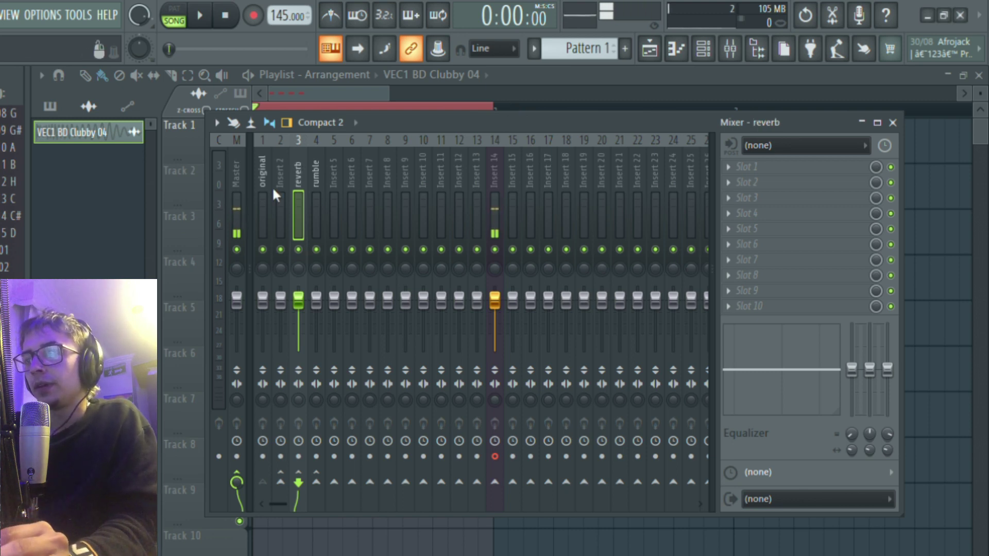
click(312, 178)
click(278, 177)
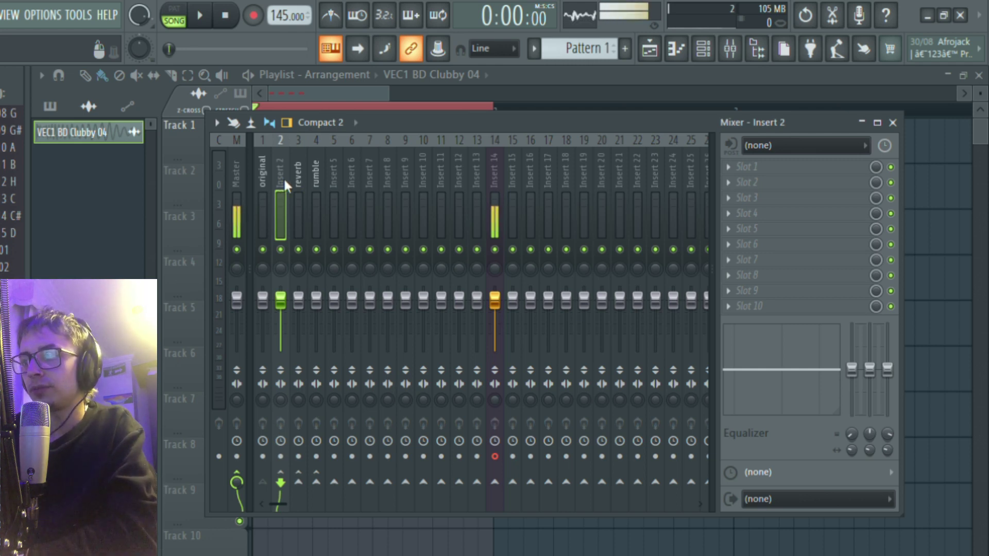
Step: Remove the master routing from the original, Insert 2, reverb and rumble mixer tracks
click(262, 206)
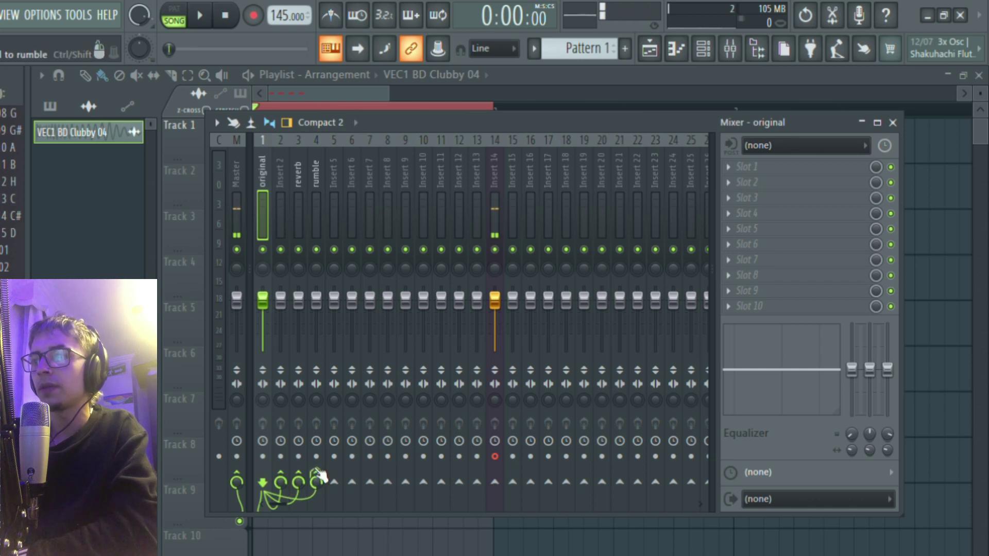
click(238, 479)
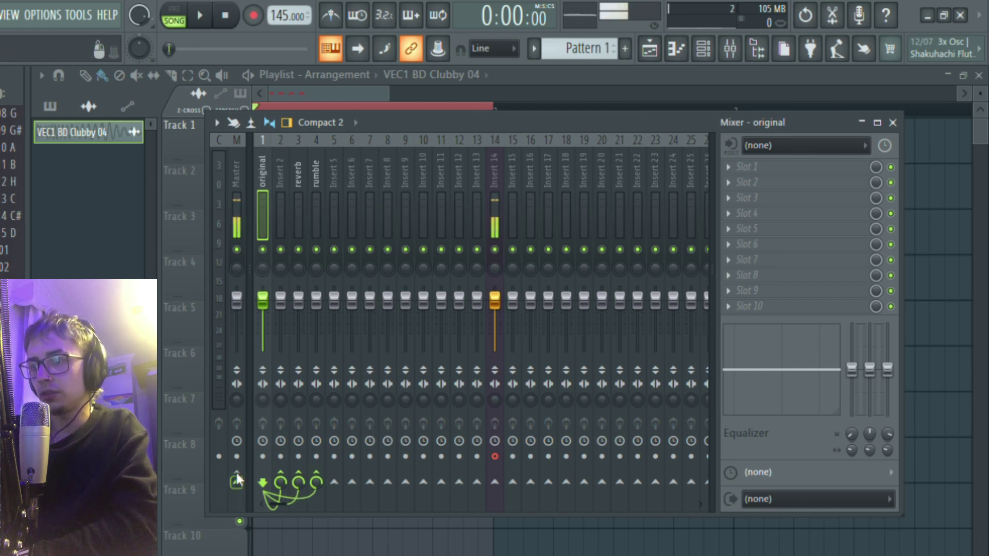
click(289, 372)
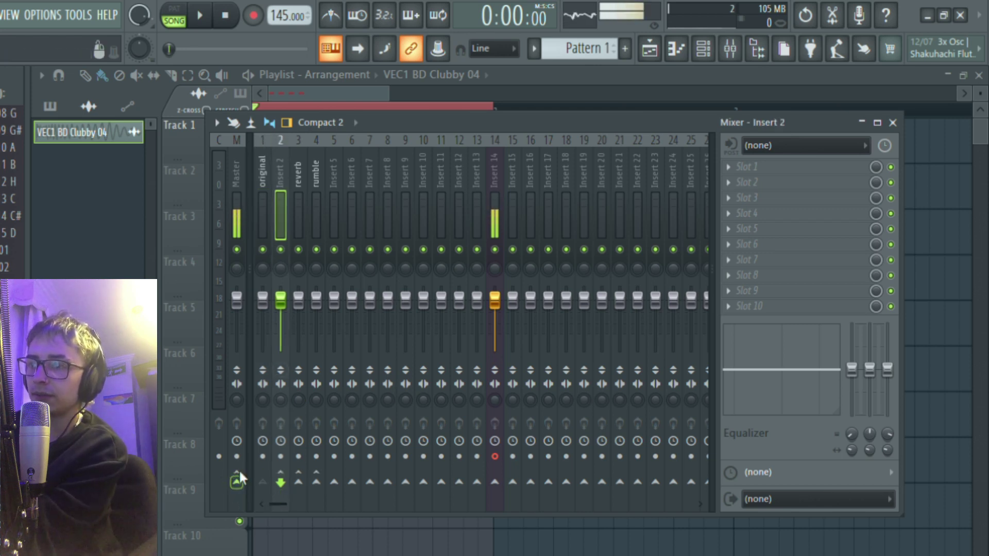
key(Right)
key(Right)
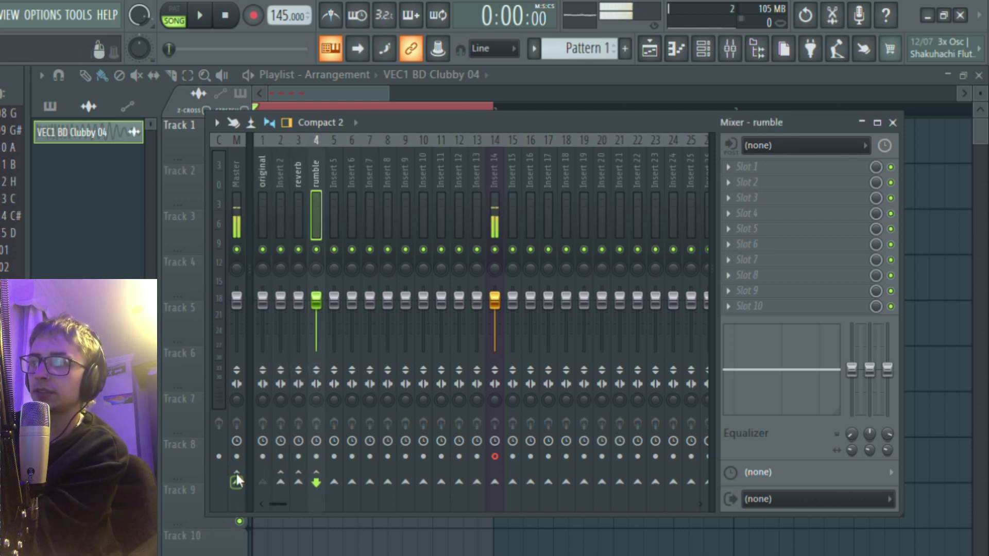
Step: Route the rumble, reverb and Insert 2 mixer tracks to Insert 5
key(Right)
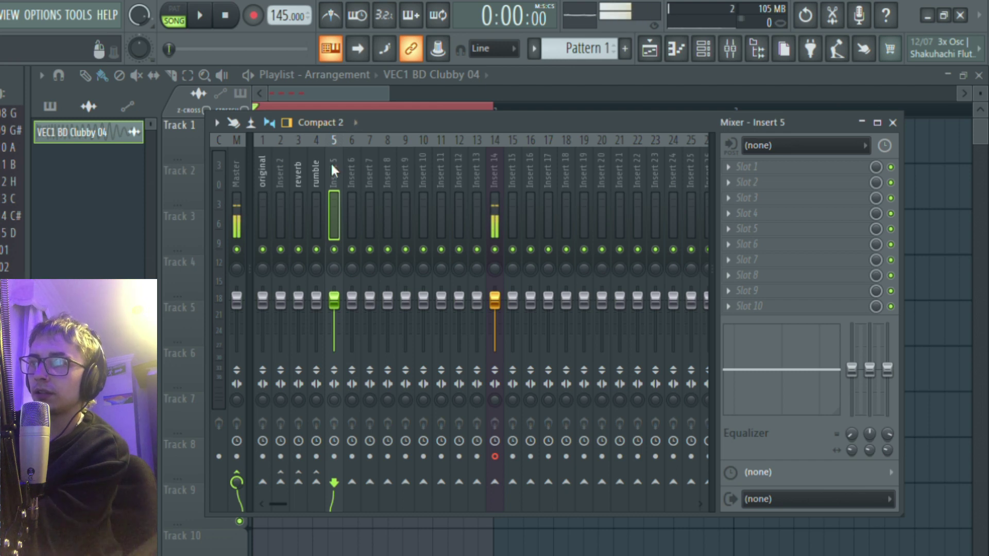
key(Left)
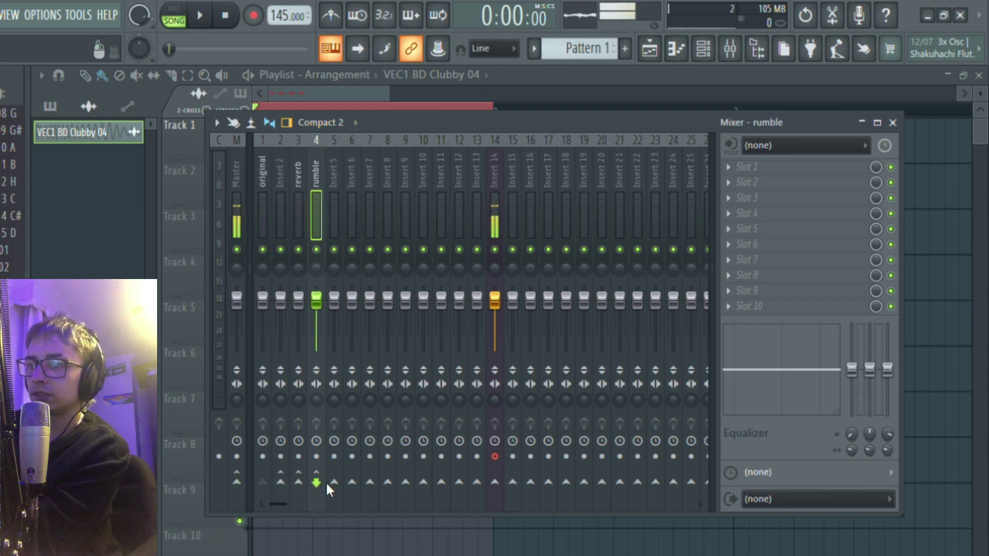
key(Left)
key(Left)
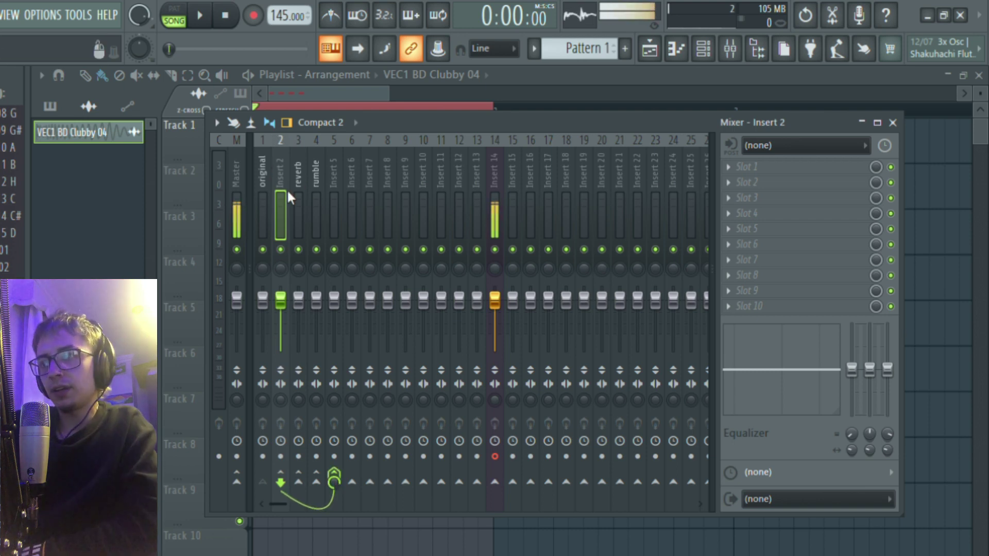
Step: Review the routing of the original, Insert 2, reverb, rumble and Insert 5 mixer tracks
click(333, 169)
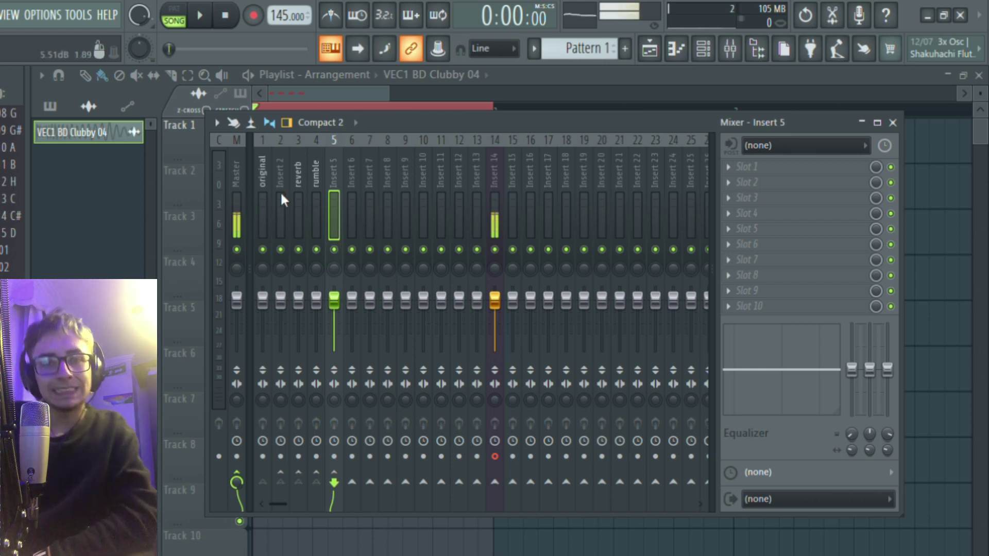
click(277, 170)
click(310, 169)
click(265, 173)
click(300, 178)
click(266, 184)
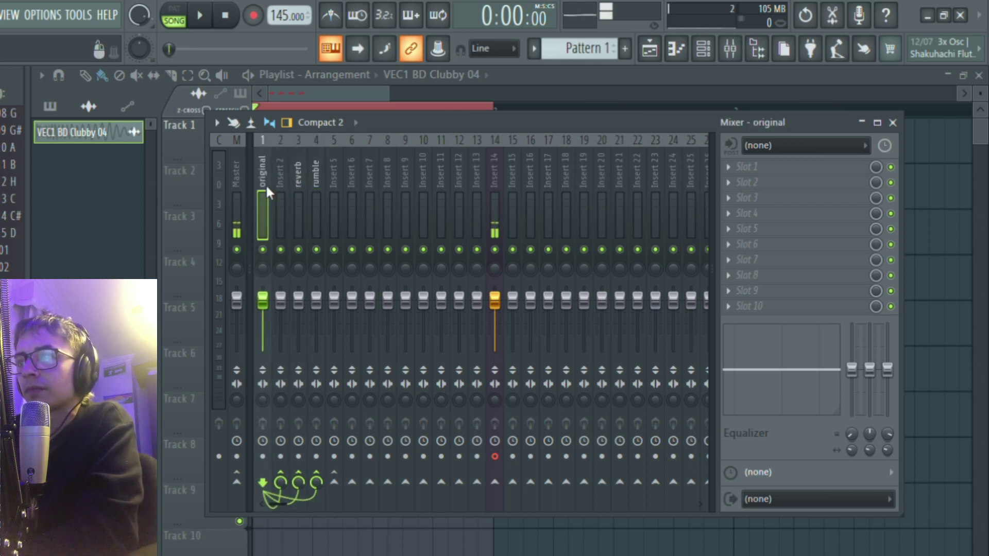
click(297, 186)
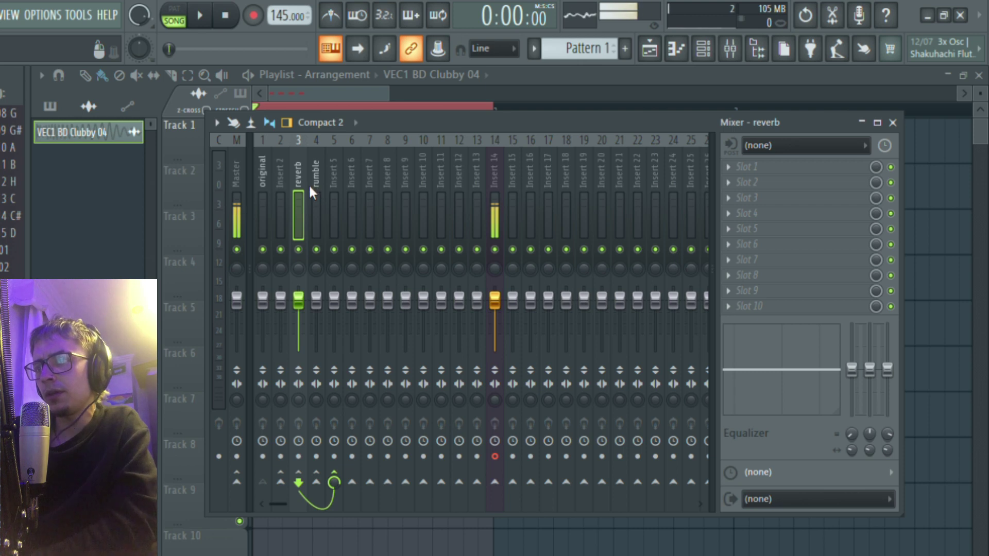
click(280, 222)
click(319, 223)
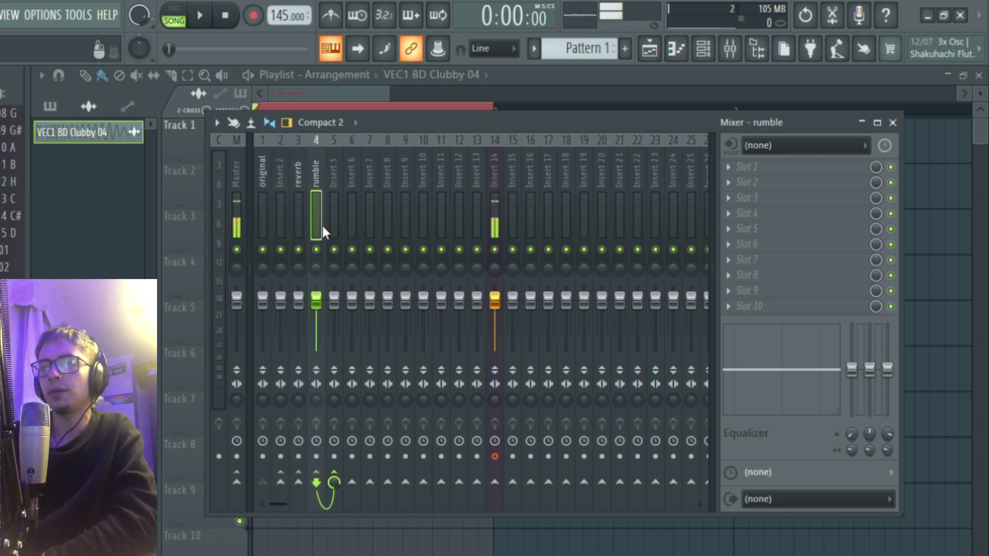
Step: Mute the rumble track and load Fruity Reeverb 2 into the first effect slot of the reverb track
click(293, 174)
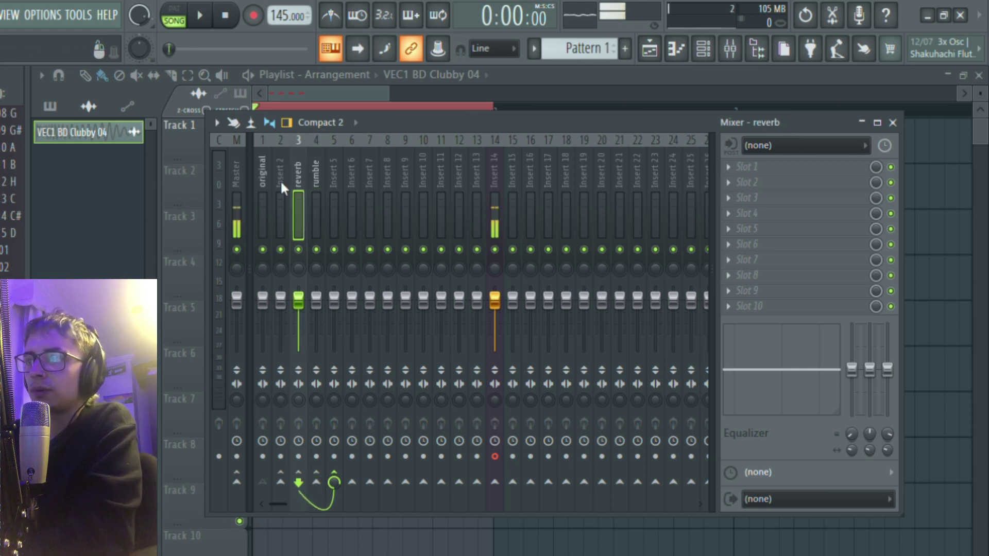
click(317, 249)
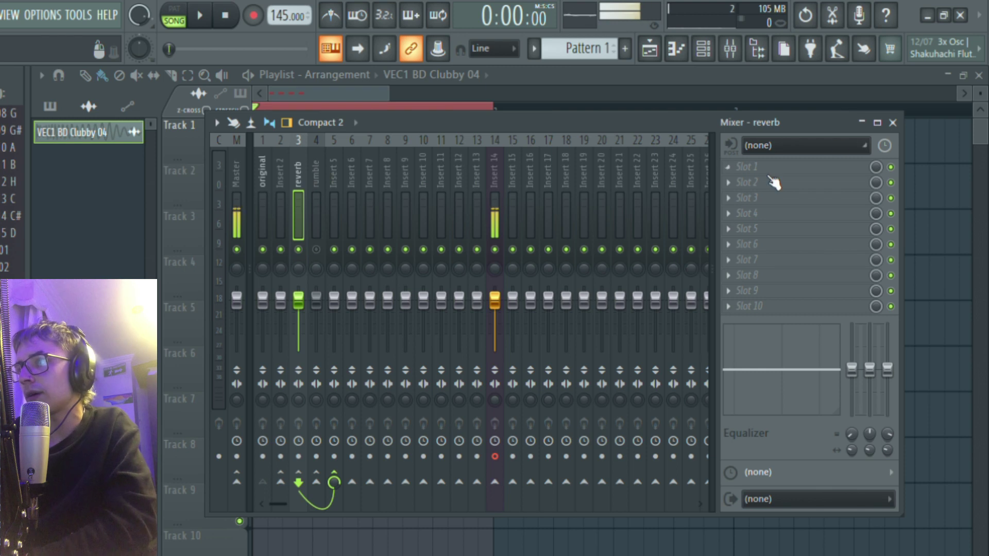
click(402, 202)
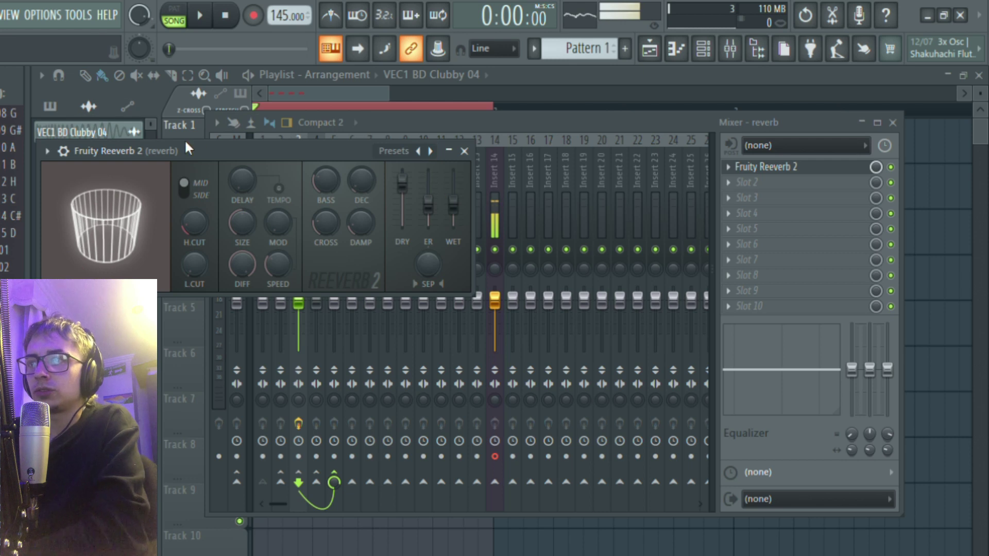
drag(181, 150, 202, 159)
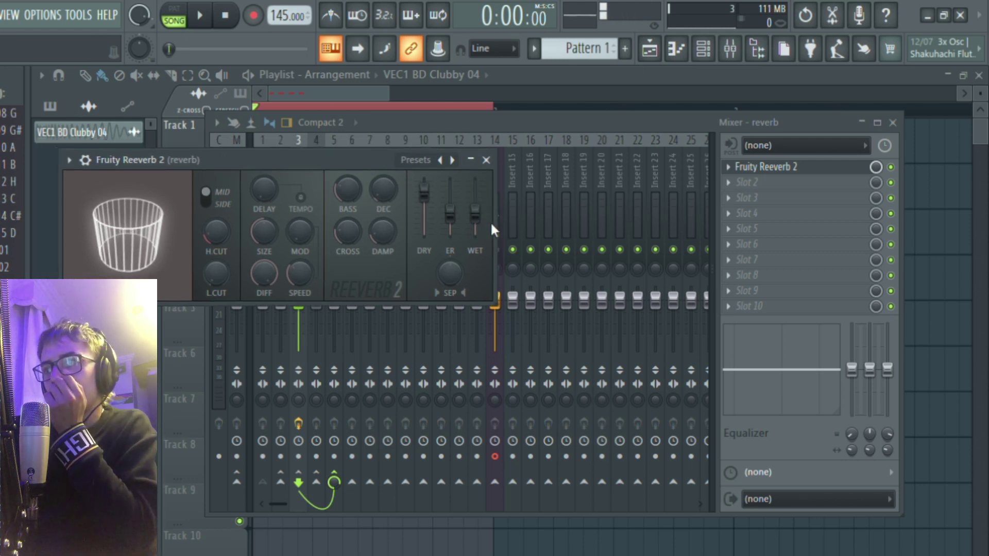
Step: In Fruity Reeverb 2, raise the wet level, lower the dry level to minimum and increase the room size
drag(476, 214, 477, 192)
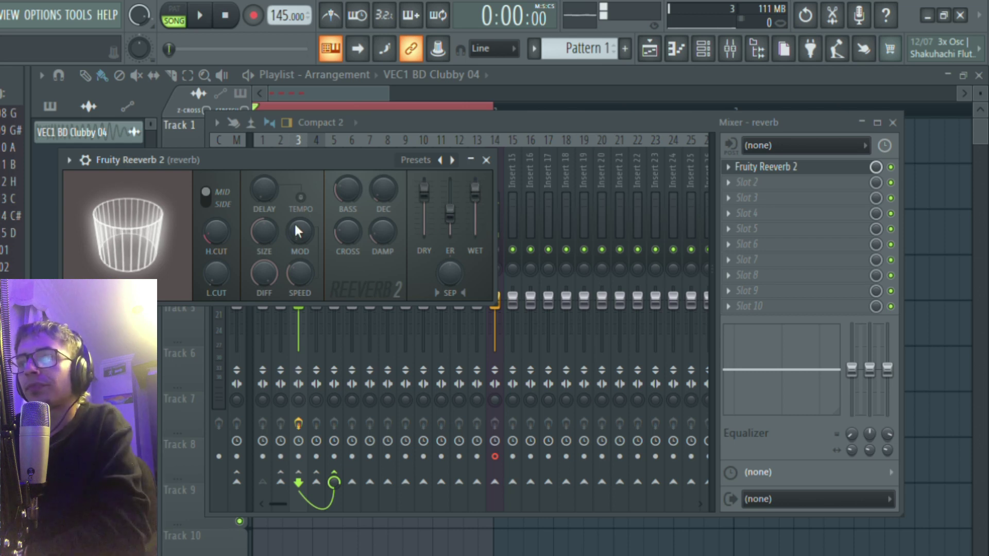
drag(432, 201, 435, 242)
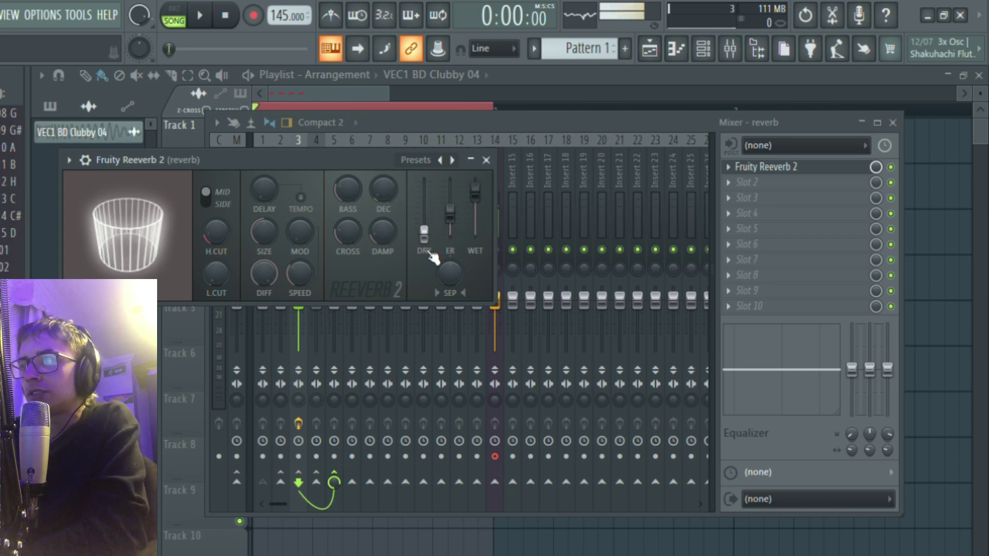
drag(264, 232, 264, 198)
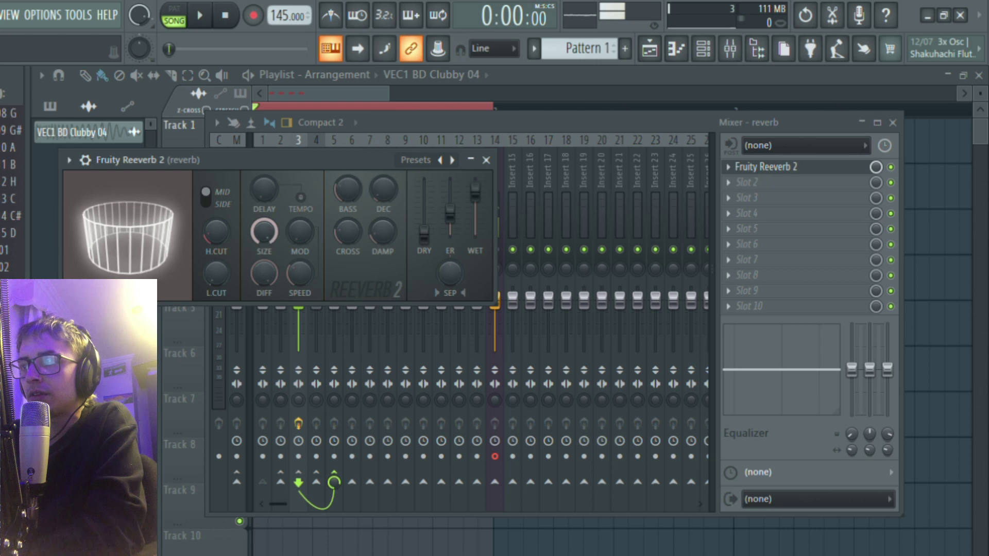
Step: In Fruity Reeverb 2 on the reverb track, reduce the room size and adjust the high cut
drag(213, 239, 213, 243)
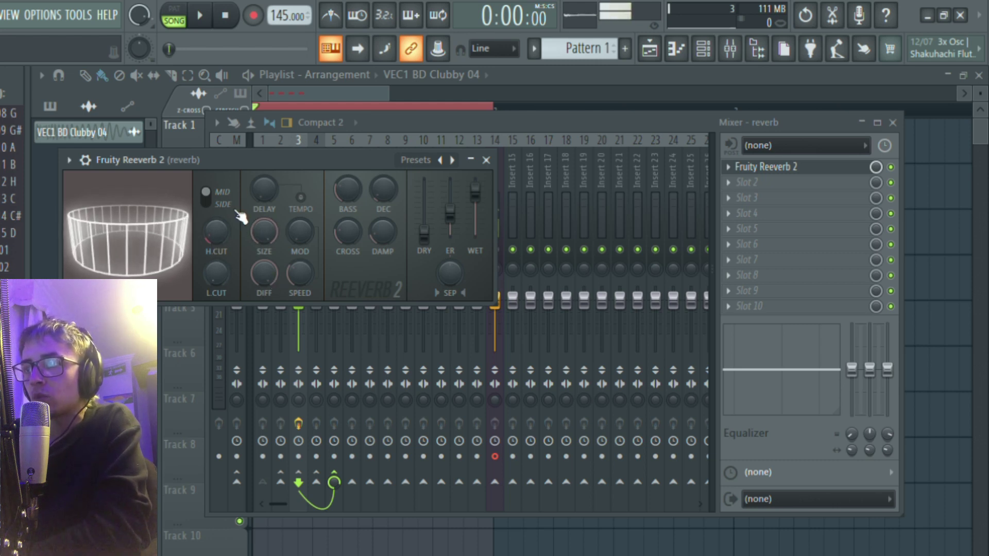
drag(210, 232, 210, 240)
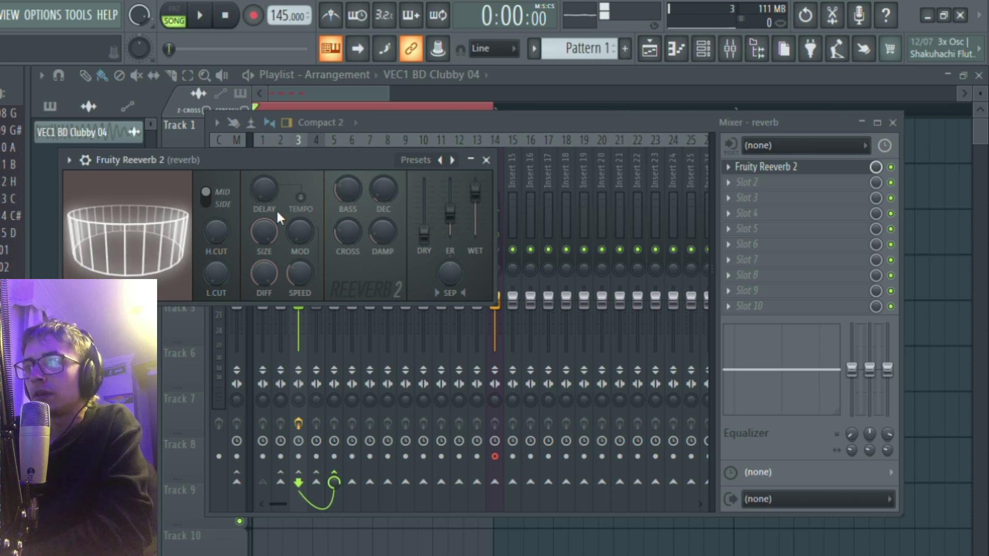
click(545, 133)
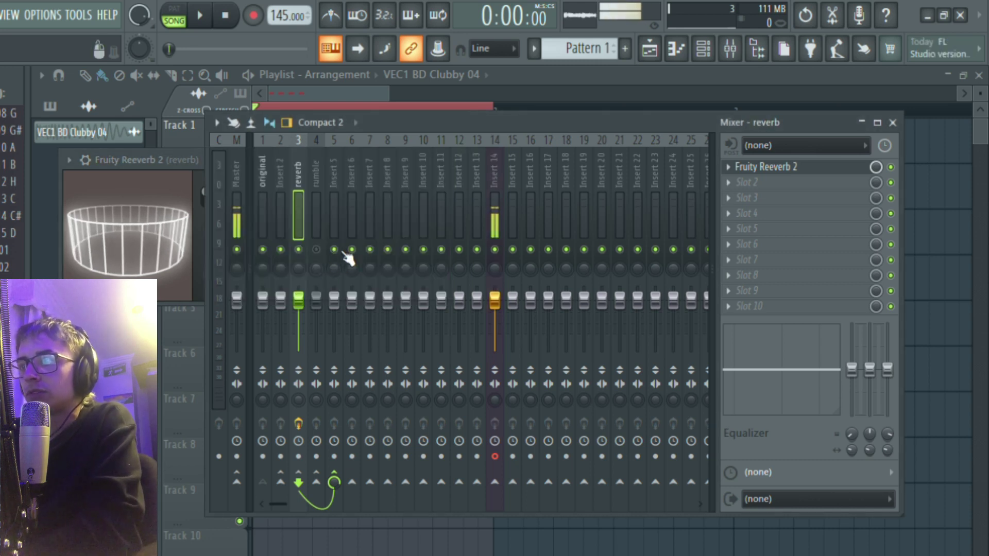
Step: Select the reverb track and play back the kick to hear the reverb layer
click(317, 178)
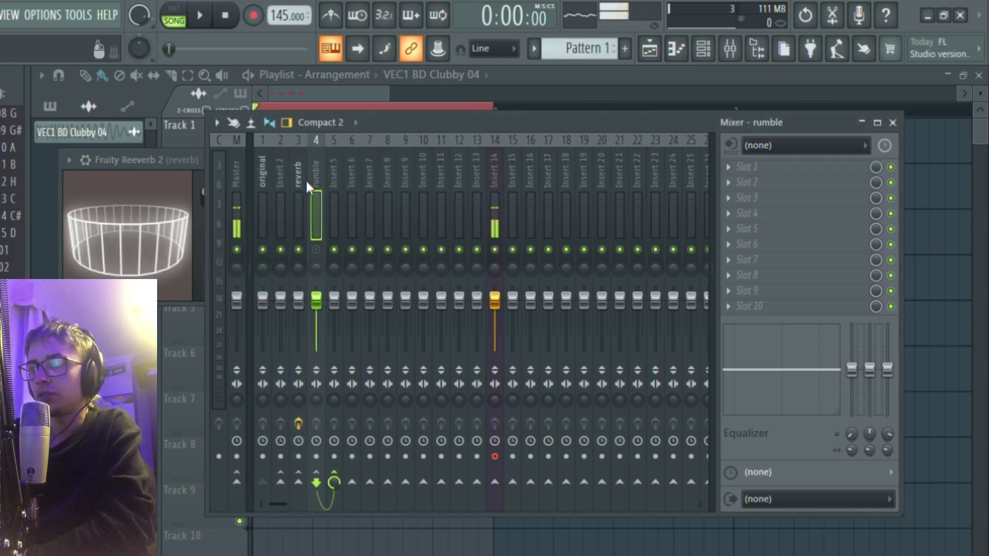
click(298, 172)
click(200, 15)
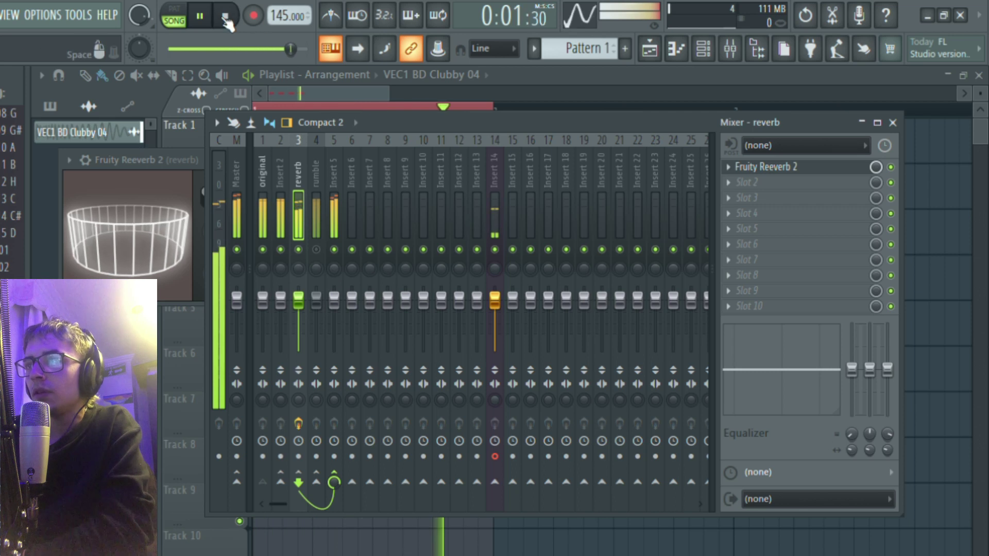
key(space)
Step: Load Kickstart-64bit into the second effect slot of the reverb track and choose the late-rising S-shaped sidechain curve in the second row
click(1, 94)
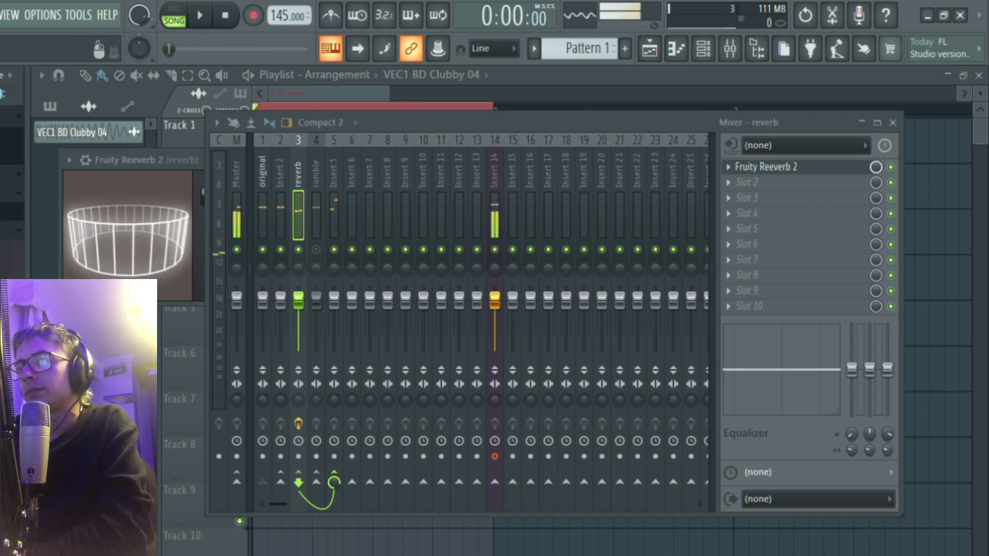
scroll(10, 221, down, 3)
scroll(10, 206, down, 10)
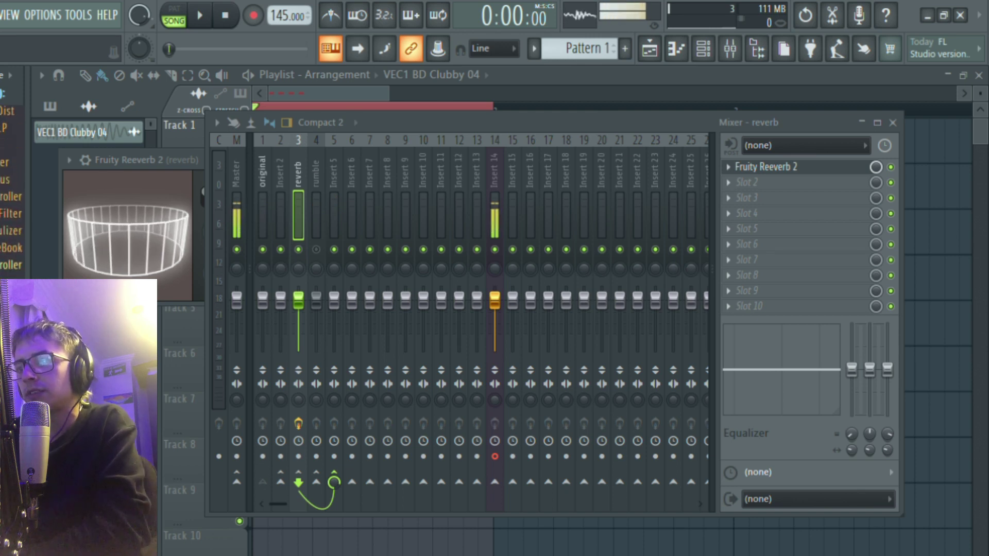
scroll(10, 196, down, 5)
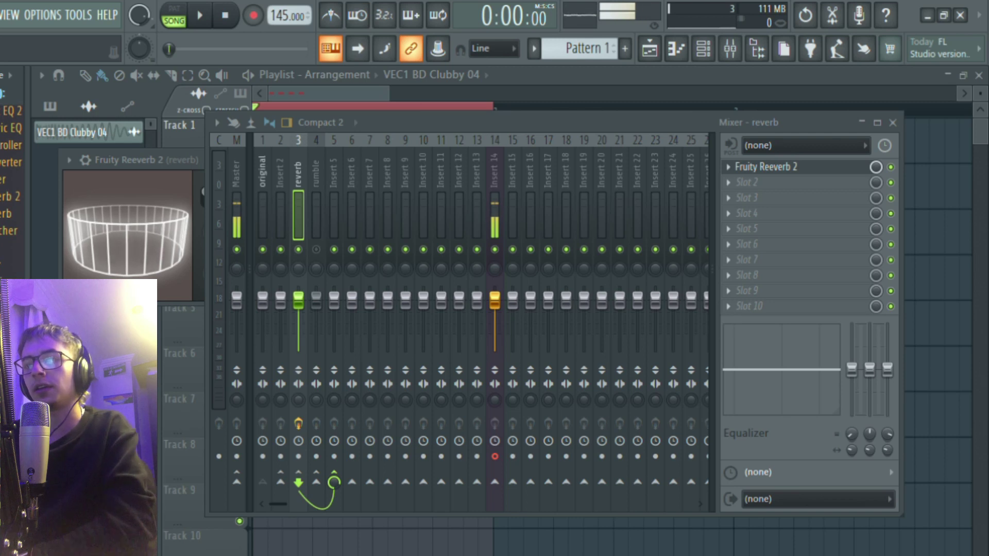
scroll(10, 195, down, 8)
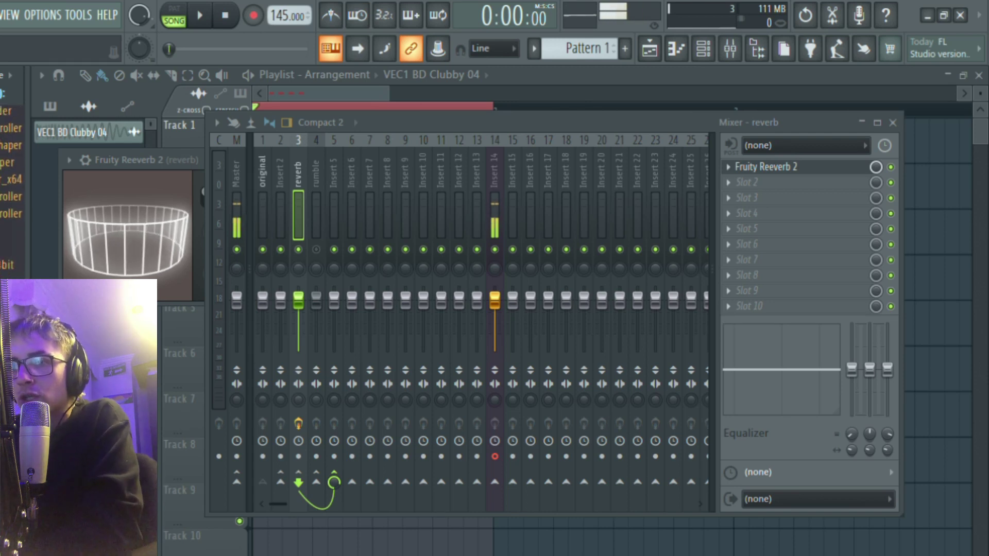
drag(741, 181, 743, 181)
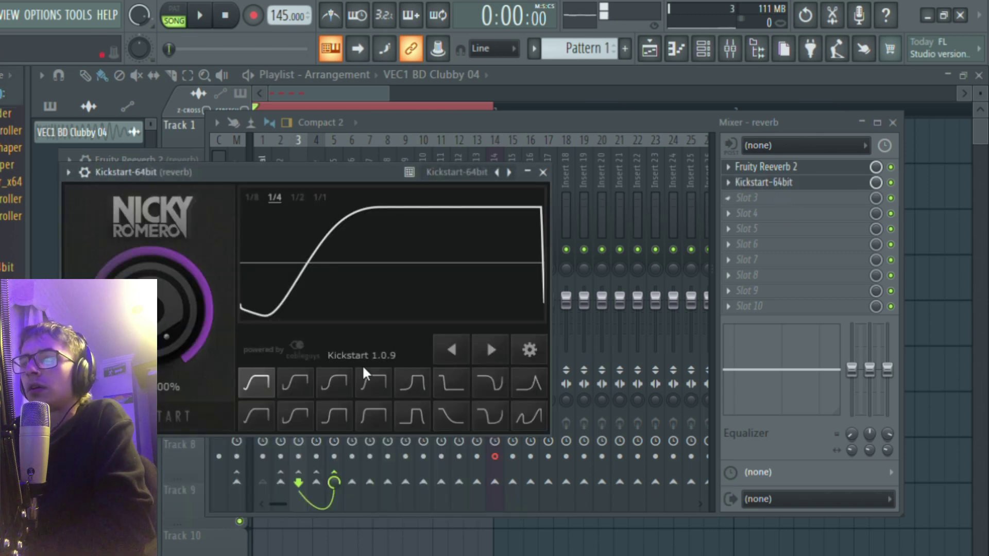
click(296, 414)
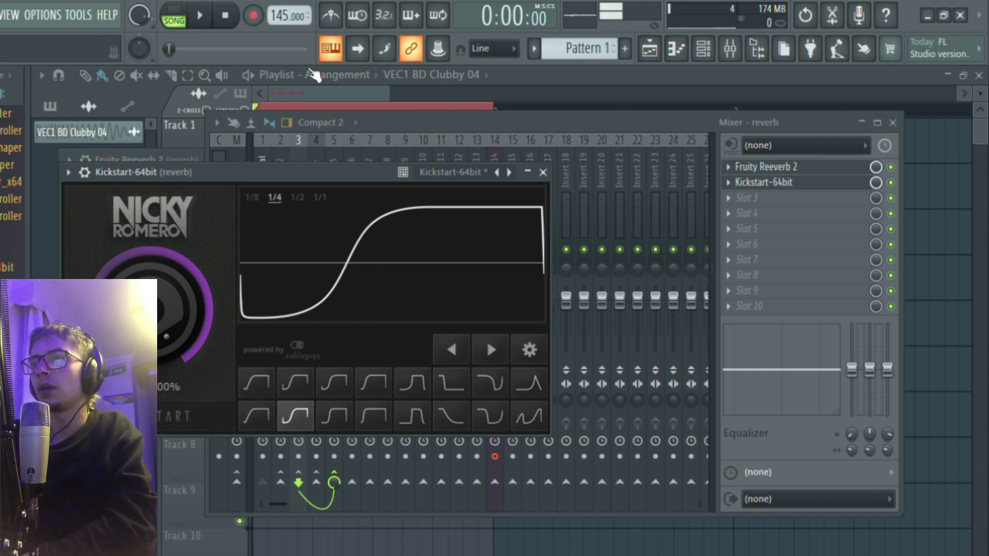
Step: Play the kick and adjust the decay in Fruity Reeverb 2 on the reverb track while listening
key(space)
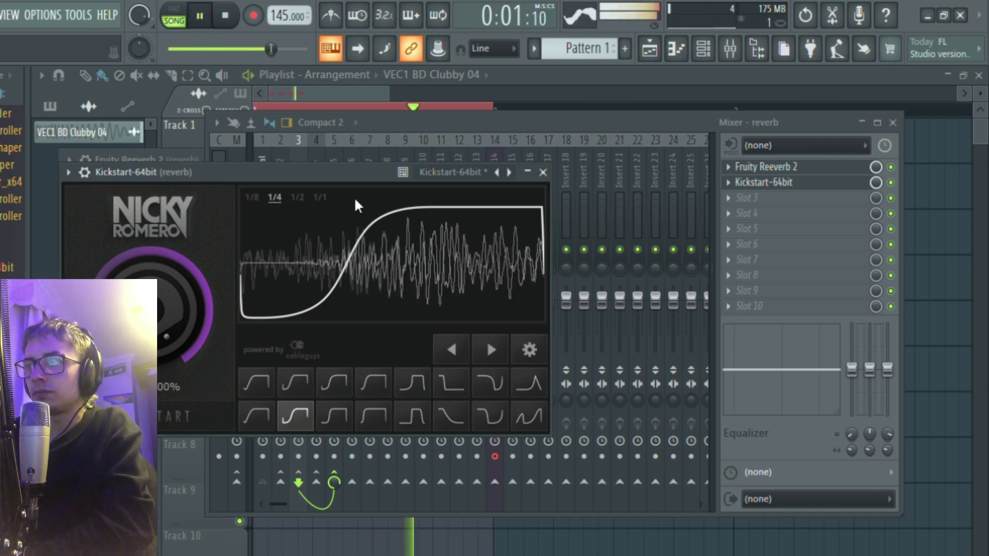
drag(356, 178, 399, 288)
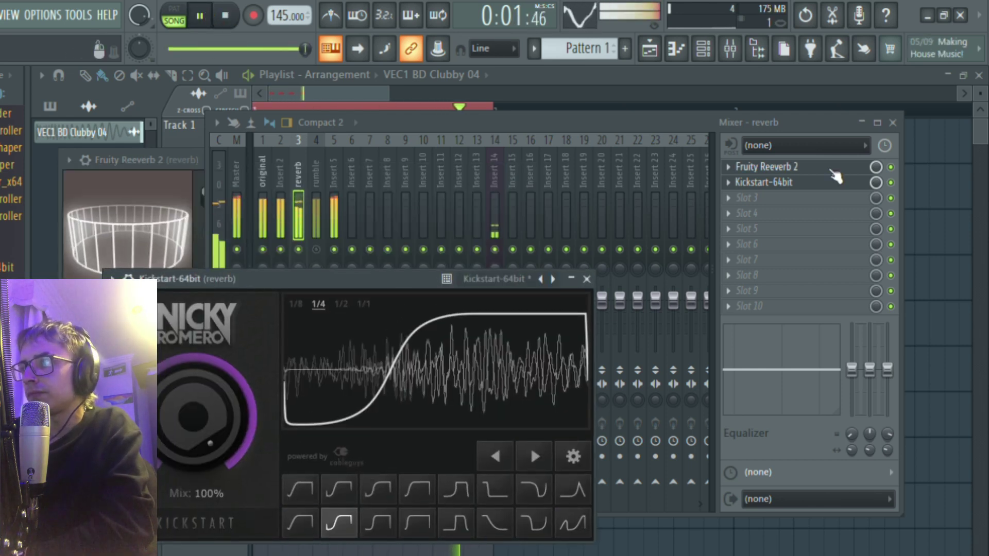
click(834, 177)
click(833, 171)
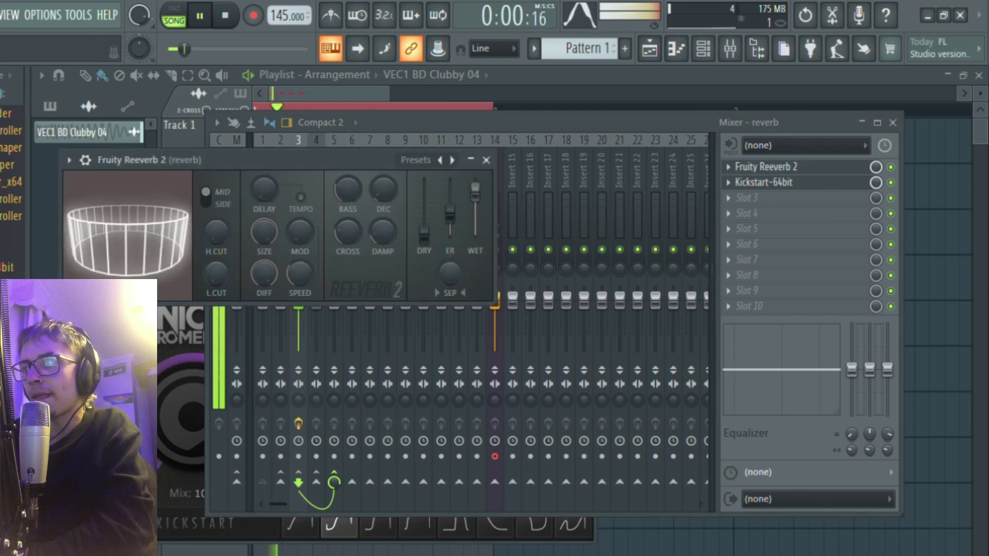
drag(383, 190, 383, 180)
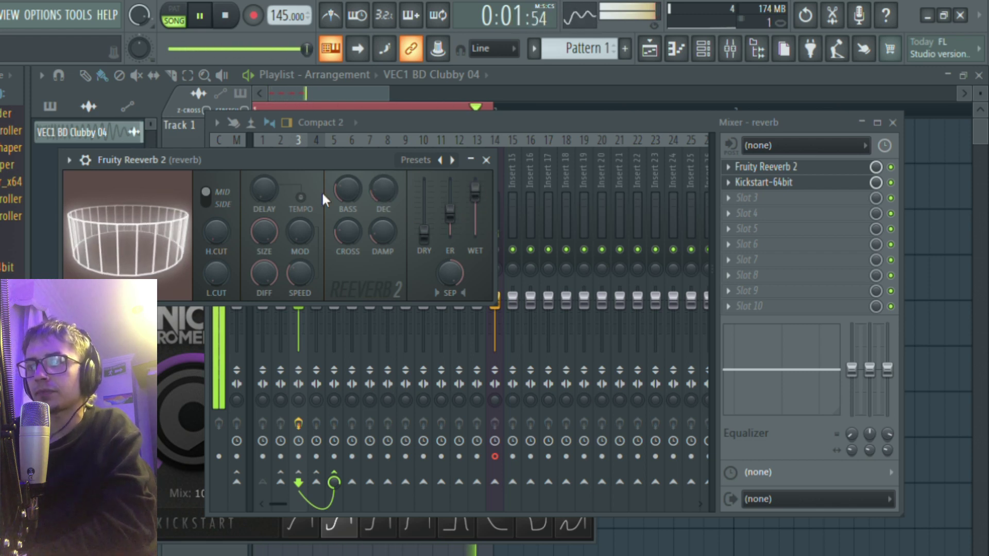
click(486, 160)
key(space)
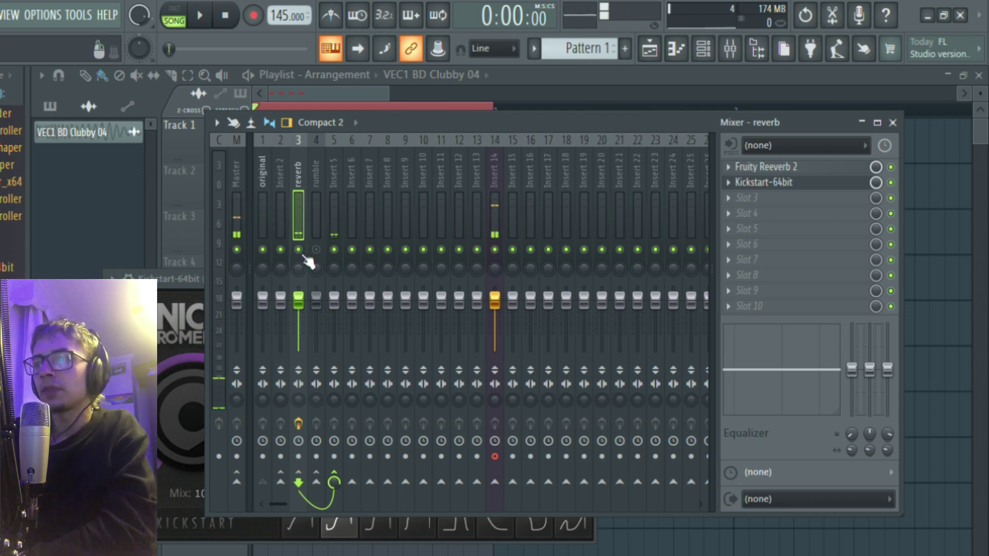
Step: Unmute the rumble track and load Fruity delay 2 into its first effect slot
click(316, 249)
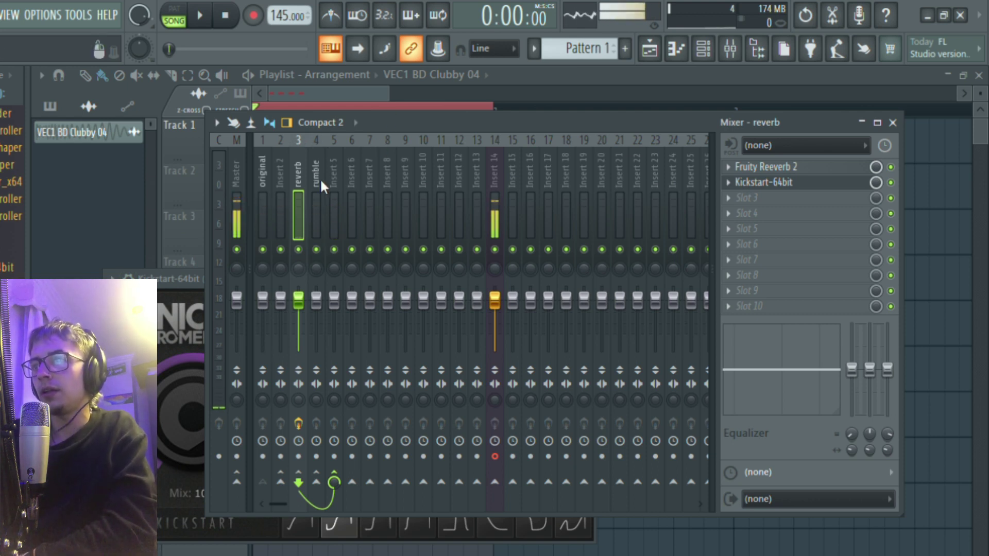
click(317, 178)
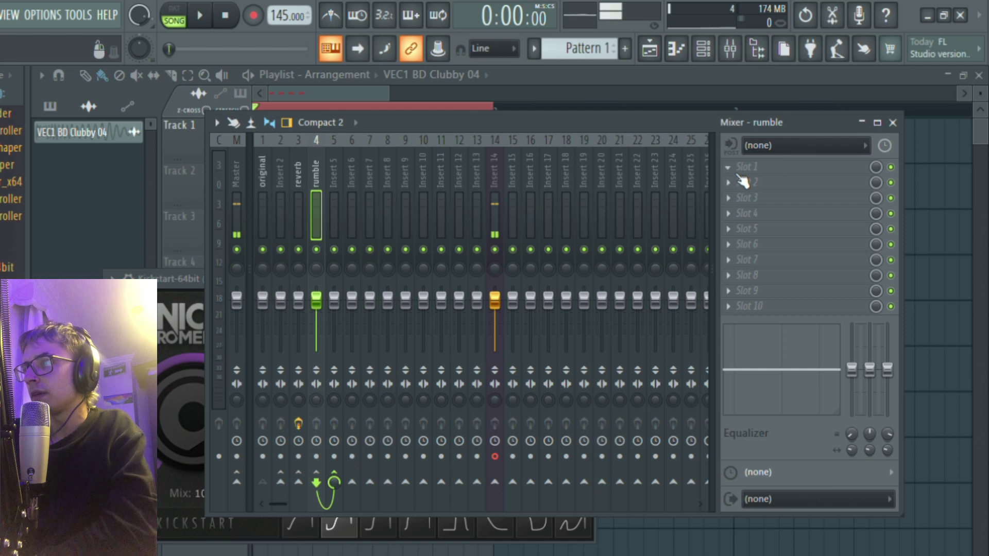
click(427, 165)
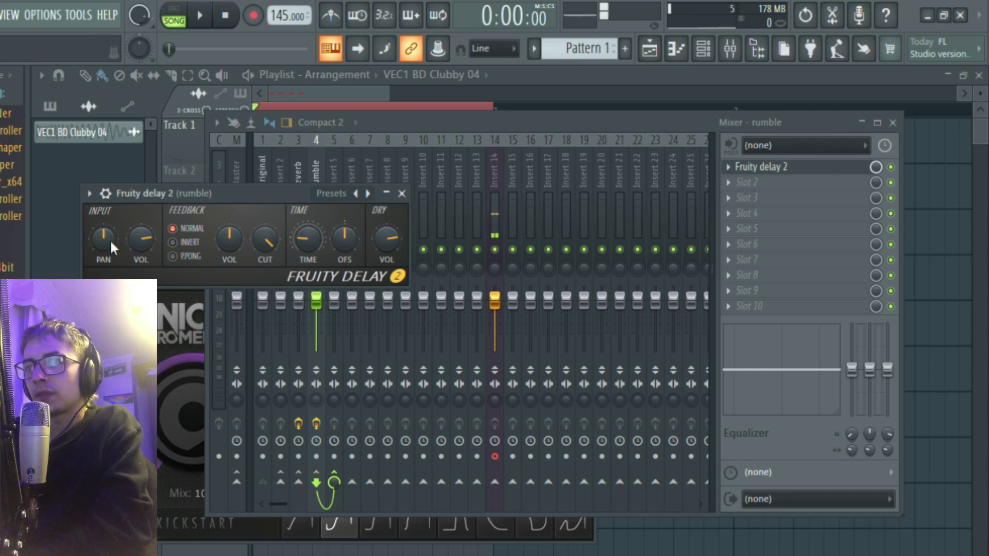
Step: In Fruity delay 2, lower the input volume, turn the dry volume down to minimum and shorten the delay time
drag(255, 200, 360, 206)
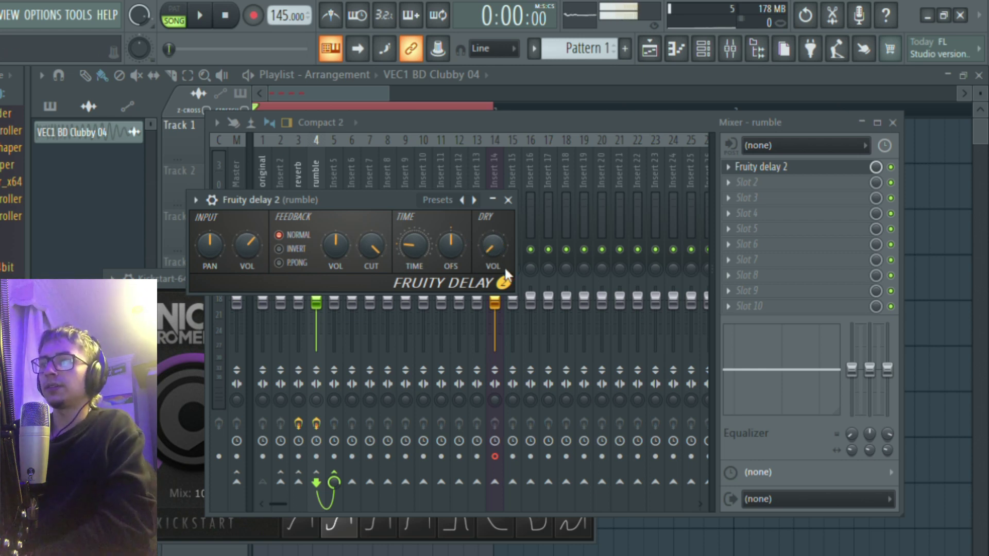
drag(363, 209, 363, 212)
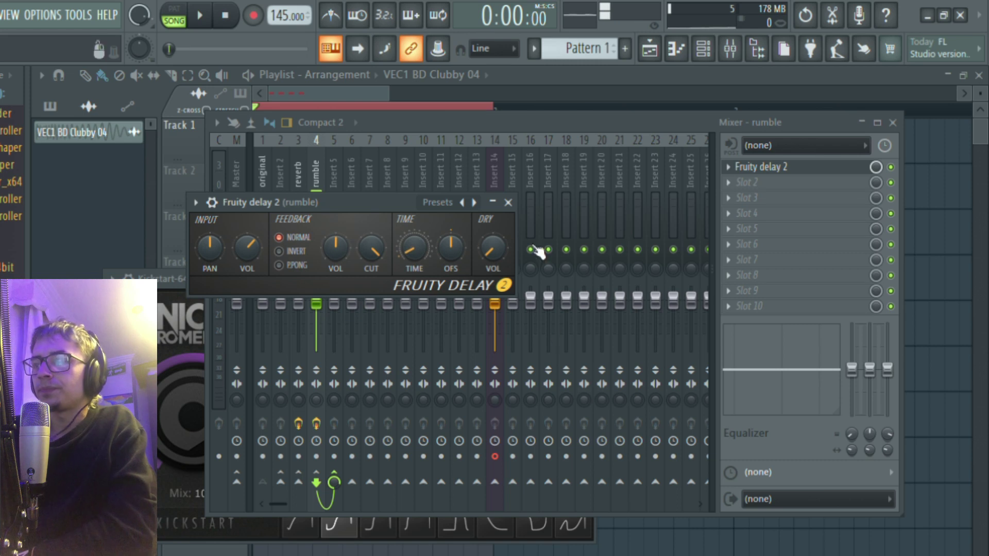
drag(350, 209, 431, 350)
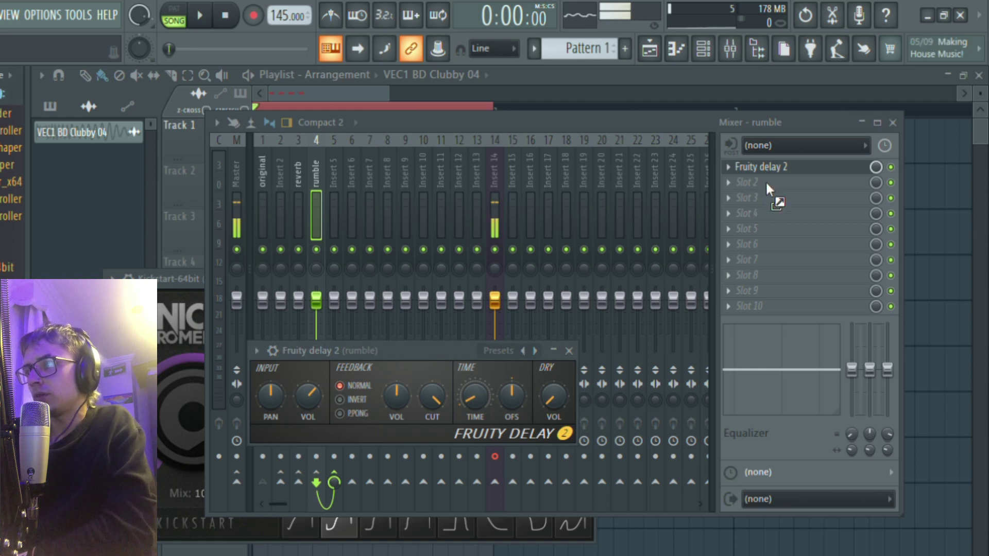
Step: Load Kickstart-64bit into the rumble track's second effect slot and choose the same S-shaped sidechain curve as on the reverb track
drag(765, 180, 765, 183)
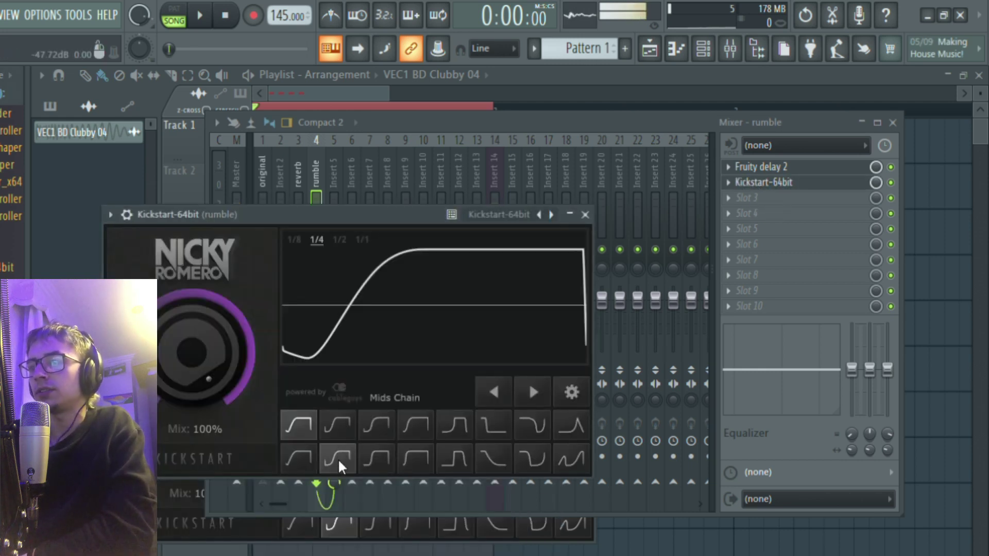
click(338, 459)
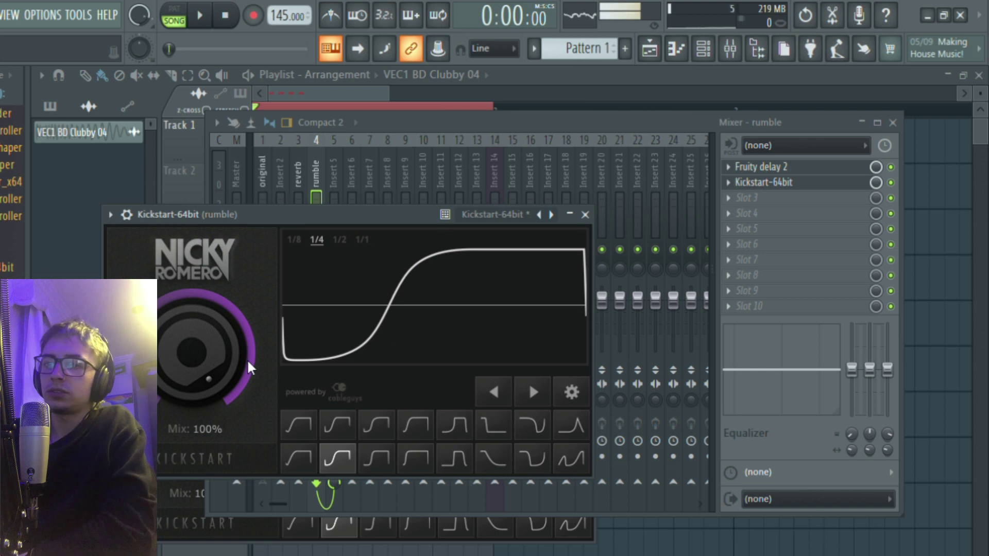
drag(360, 214, 392, 307)
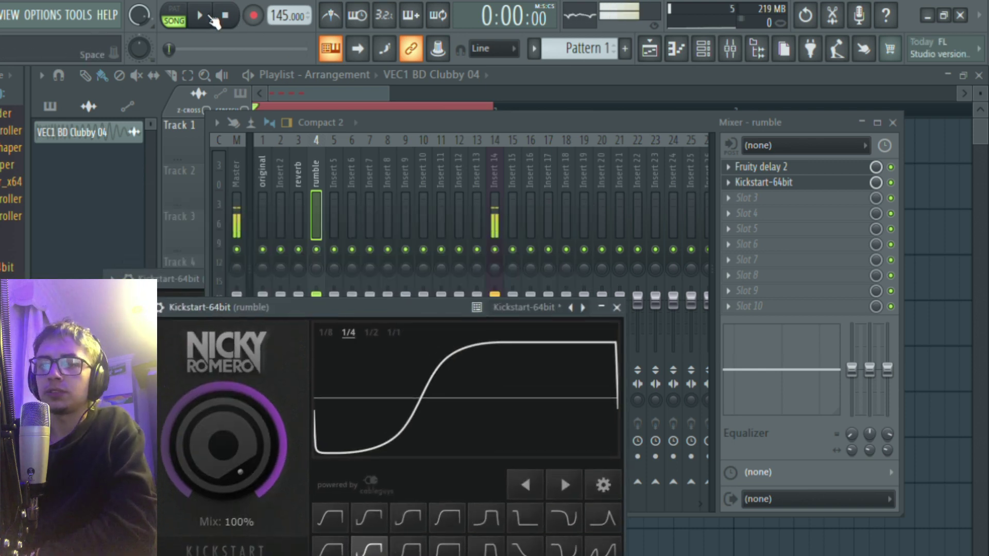
Step: Play back the layered kick and slightly lower the reverb and rumble track faders
click(206, 18)
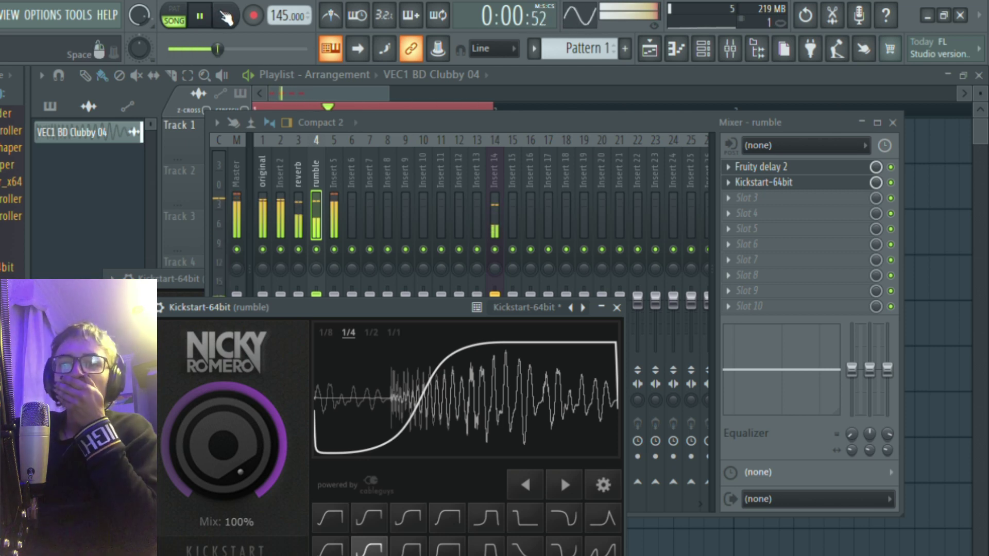
click(226, 16)
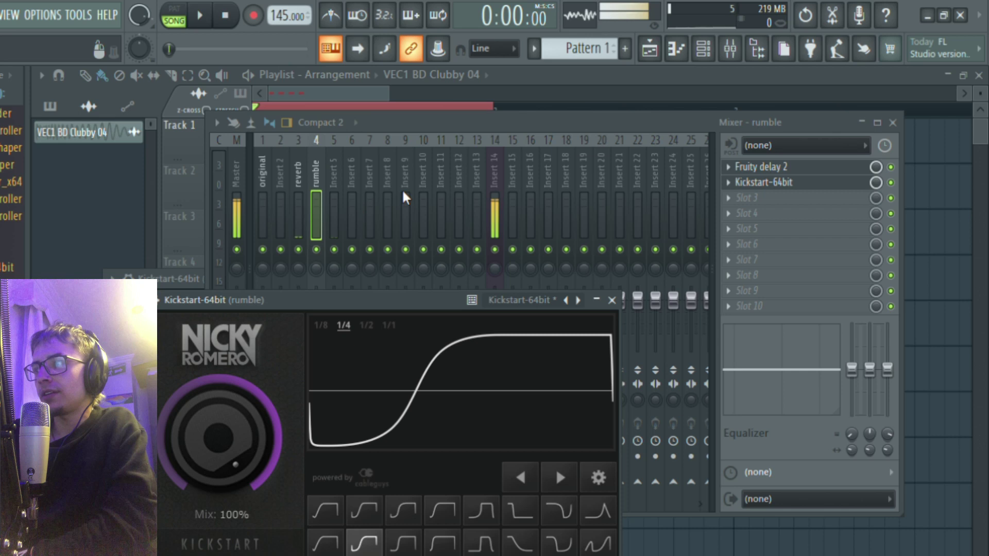
drag(558, 122, 533, 110)
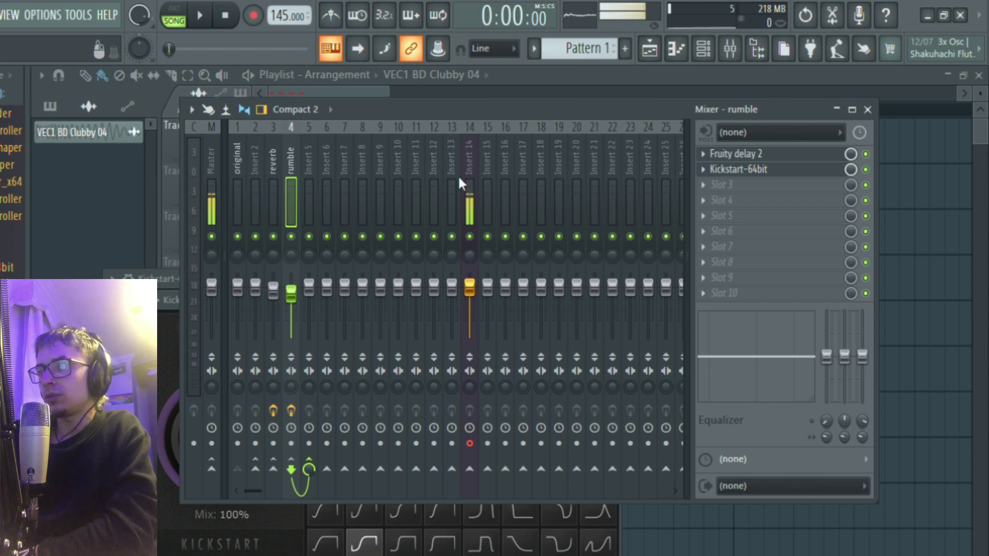
drag(492, 111, 473, 131)
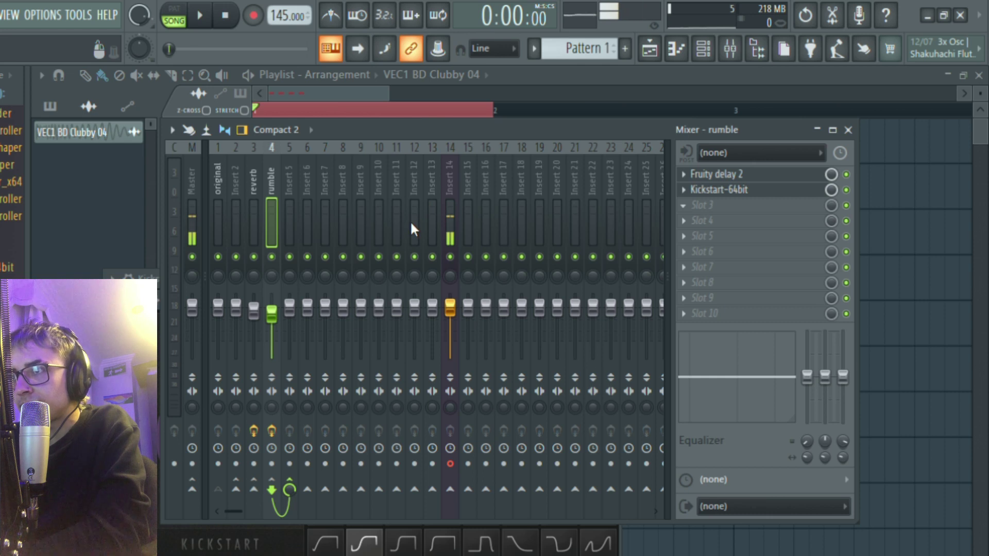
Step: Load Fruity Fast Dist into the third effect slot of the rumble track
click(390, 260)
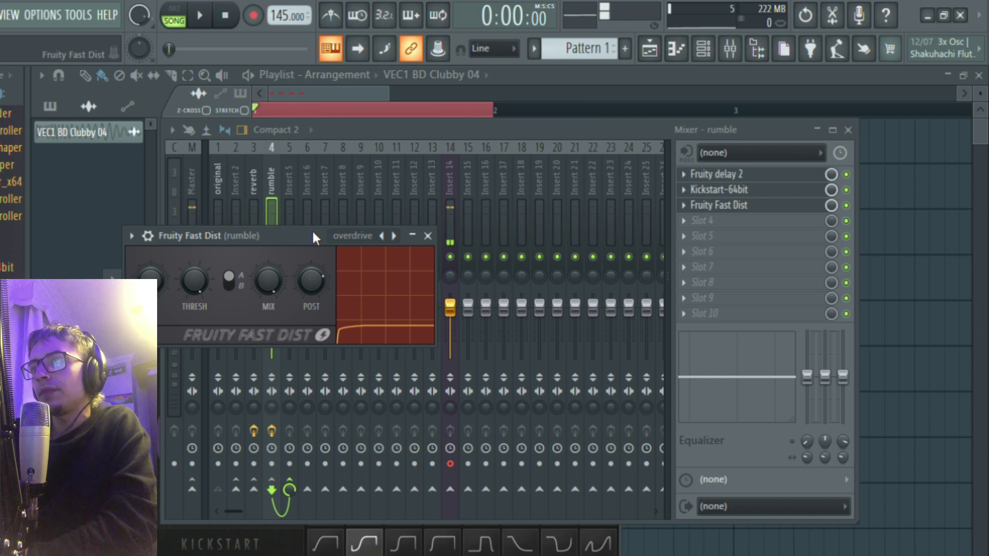
drag(312, 232, 324, 270)
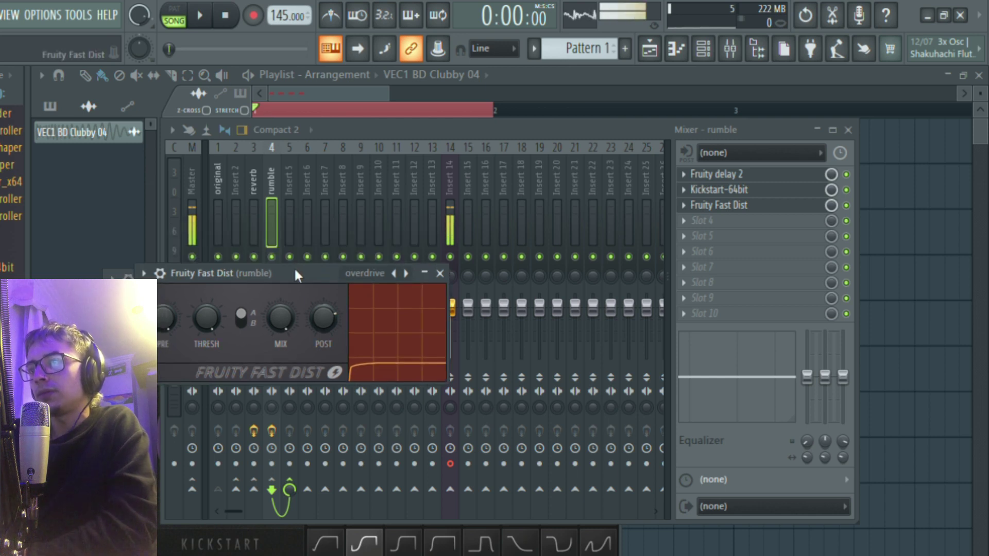
click(373, 130)
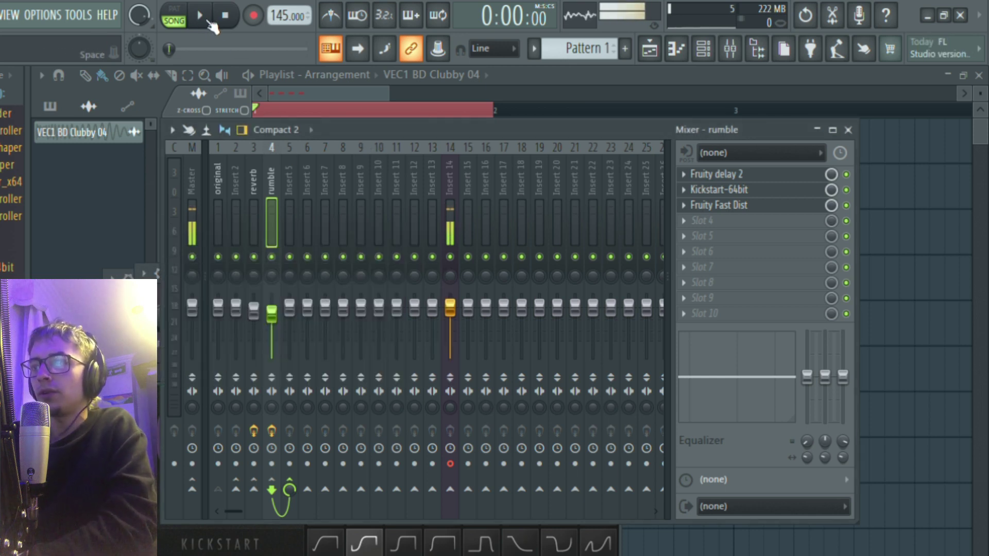
Step: During playback, lower the mix and raise the post level of Fruity Fast Dist on the rumble track
click(200, 16)
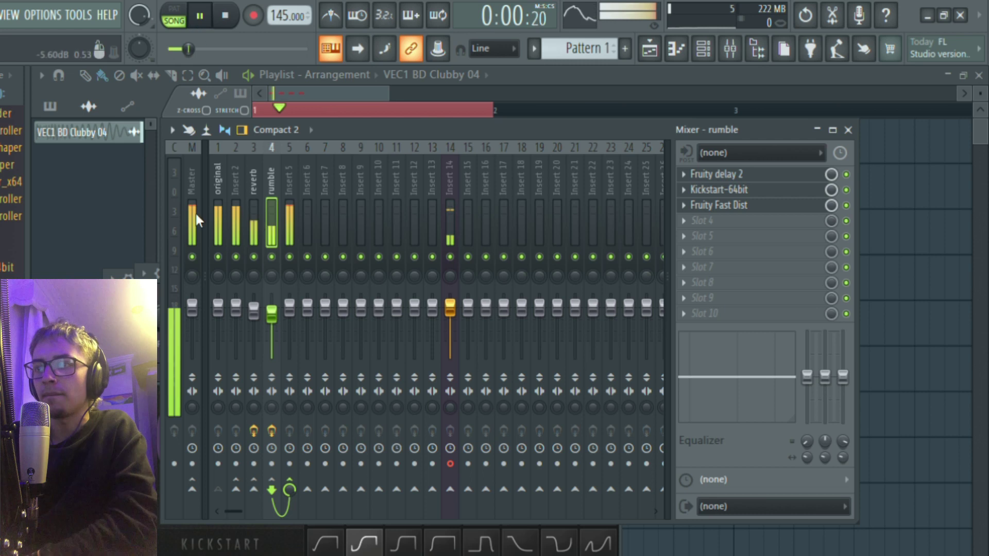
click(157, 336)
drag(280, 319, 313, 339)
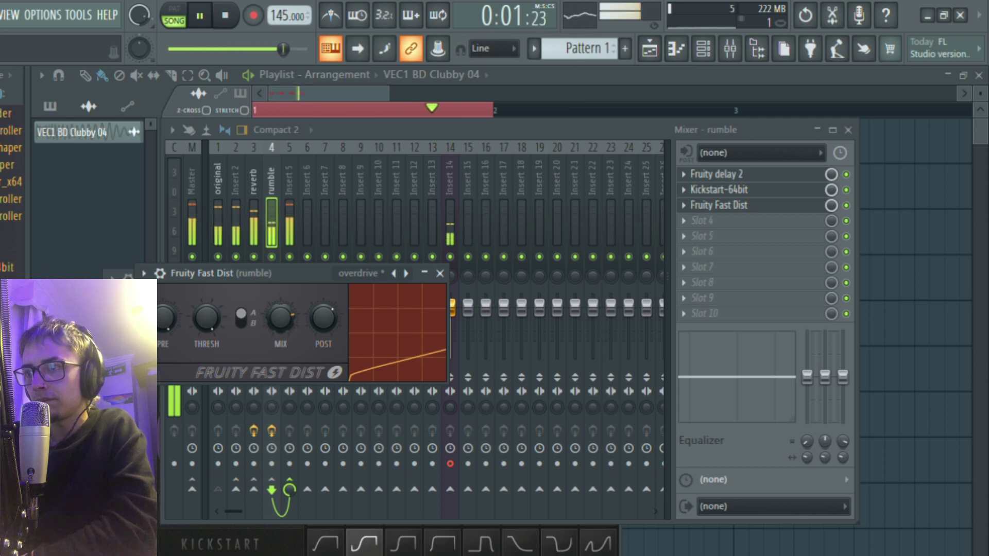
drag(281, 320, 308, 330)
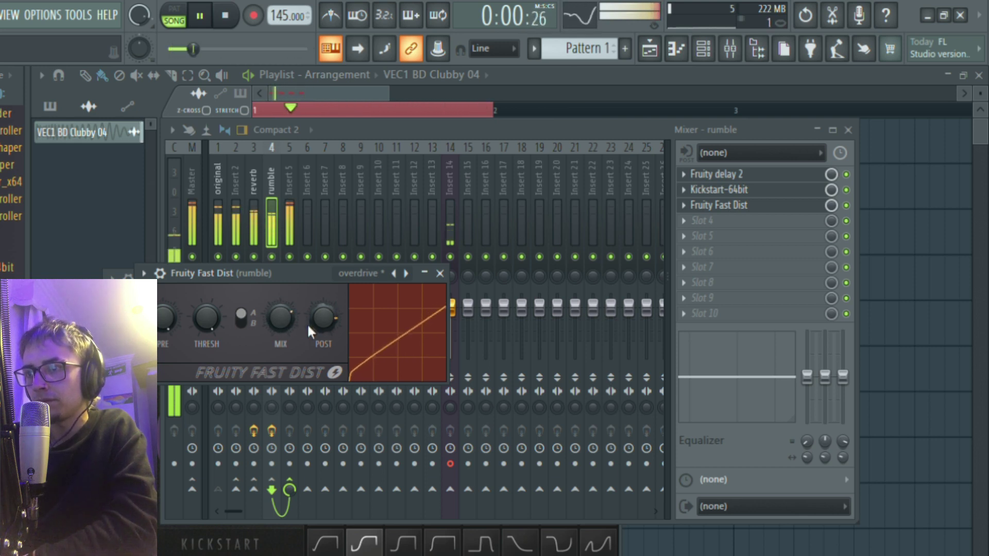
Step: Lower the threshold of Fruity Fast Dist on the rumble track, close the plugin and stop playback
drag(215, 322, 215, 341)
drag(291, 277, 454, 318)
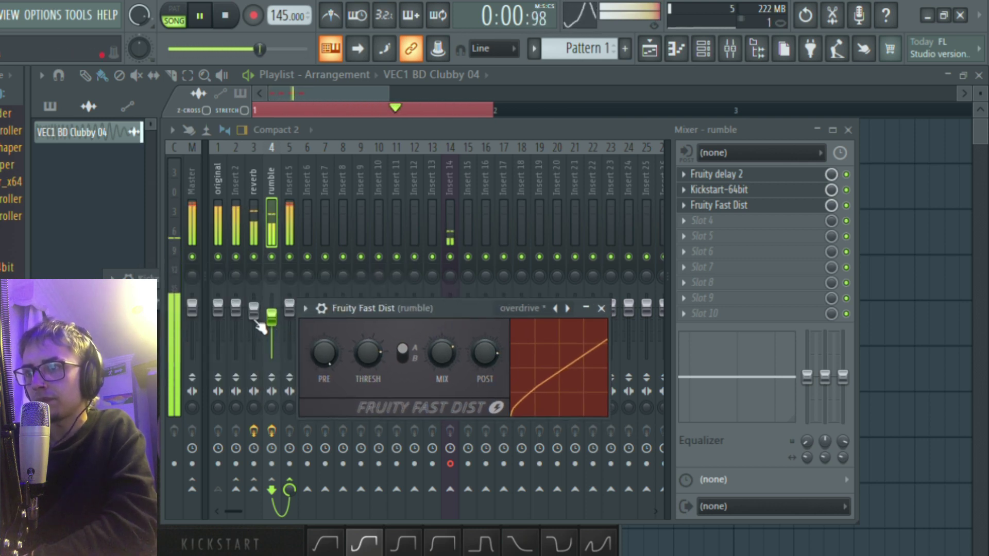
click(607, 316)
key(space)
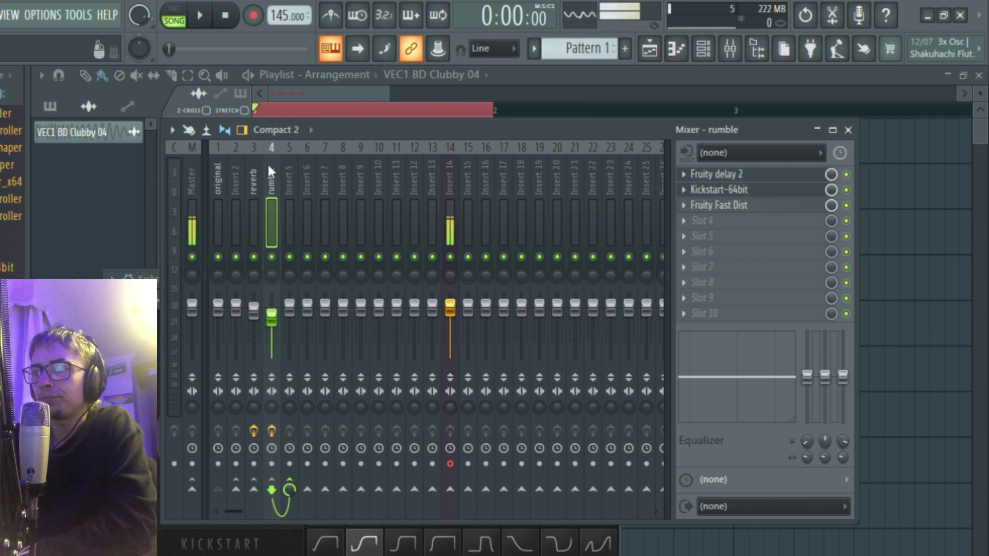
Step: Load Fruity Compressor into the first effect slot of Insert 5, the track the kick layers are routed to
mouse_move(252, 180)
mouse_down()
mouse_move(265, 179)
mouse_move(237, 185)
mouse_move(264, 178)
mouse_up()
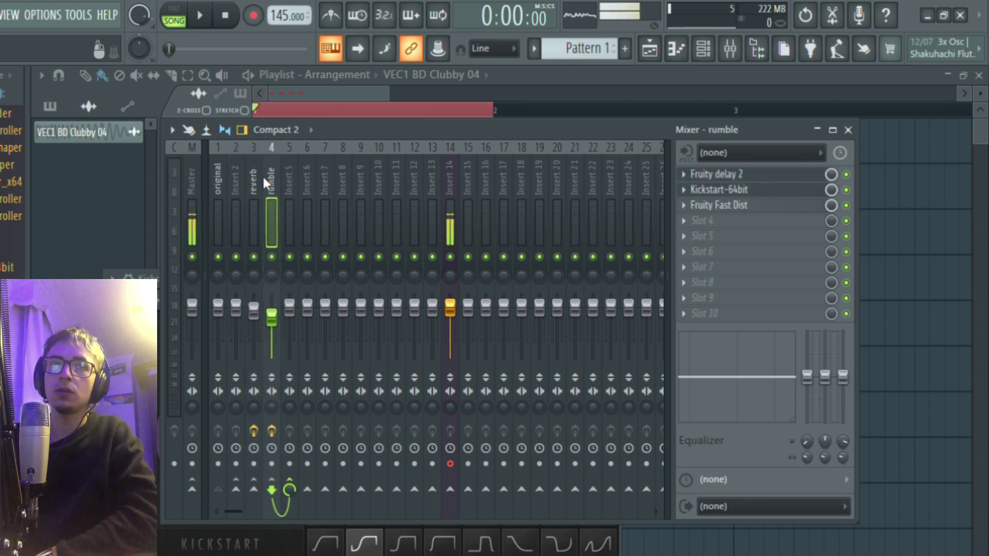
click(288, 183)
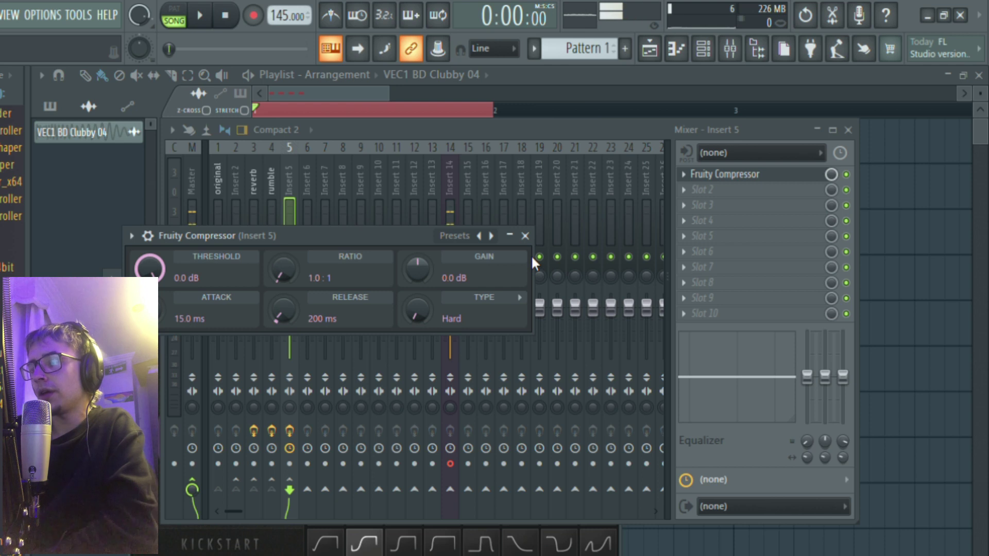
drag(338, 240, 630, 244)
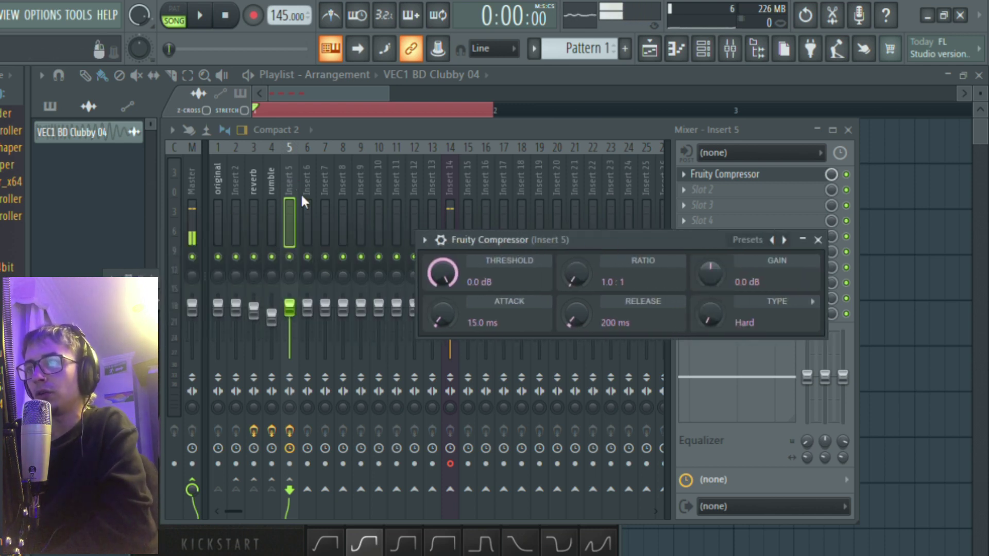
Step: Apply the kick group preset to Insert 5's Fruity Compressor, with a -16.2 dB threshold, 9.1 dB gain and Soft type
click(234, 188)
click(268, 190)
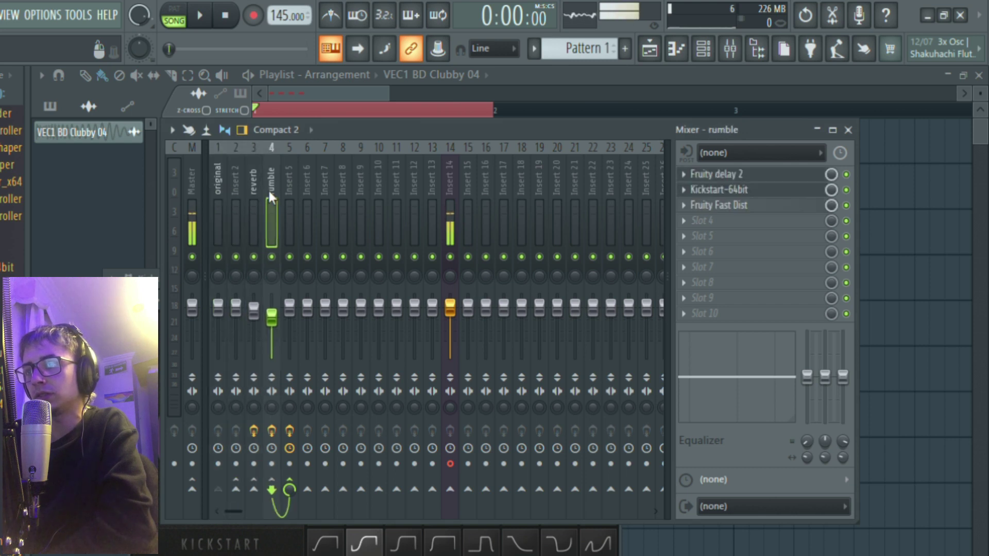
click(288, 190)
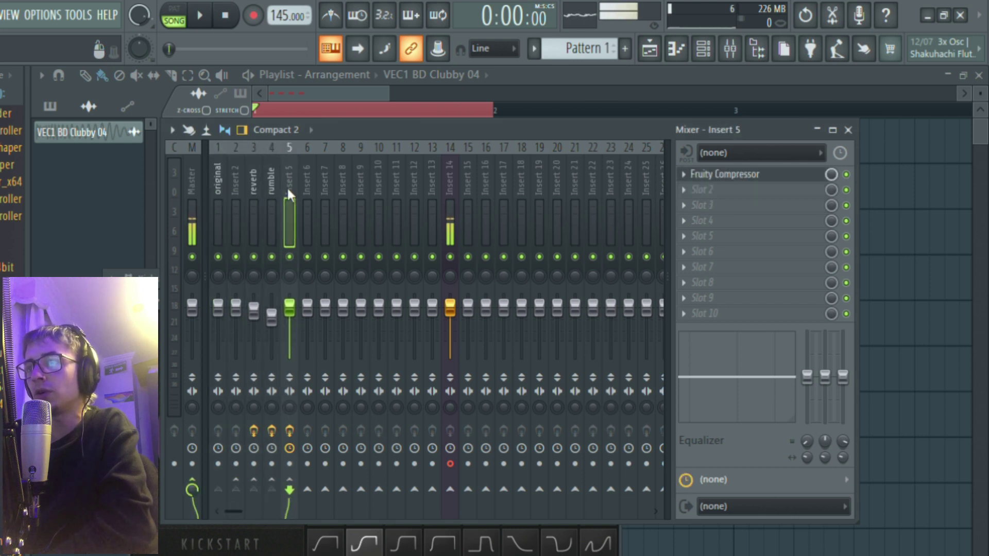
click(759, 179)
drag(660, 238, 476, 166)
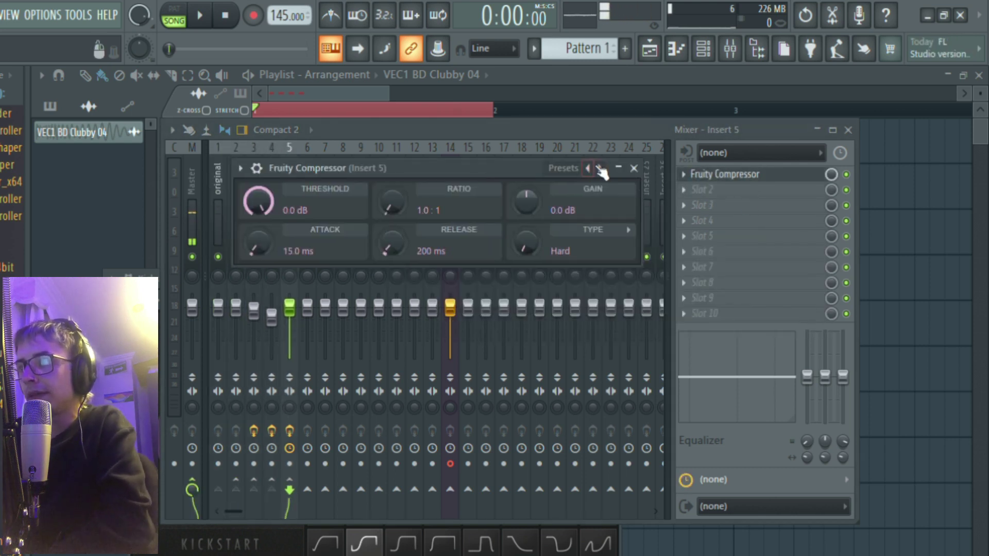
click(636, 179)
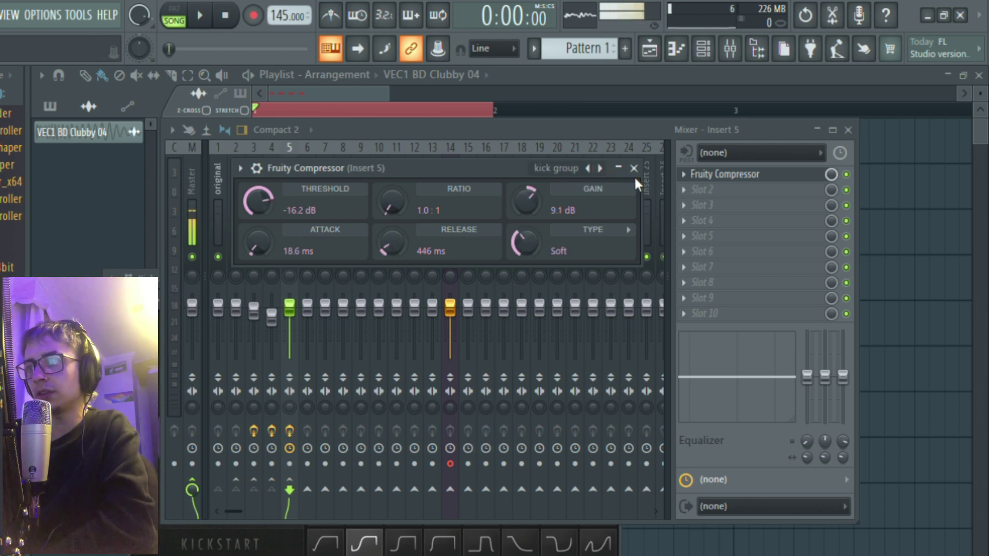
Step: Play back the compressed kick loop, stop it and lower the rumble track's fader further
drag(408, 173, 391, 180)
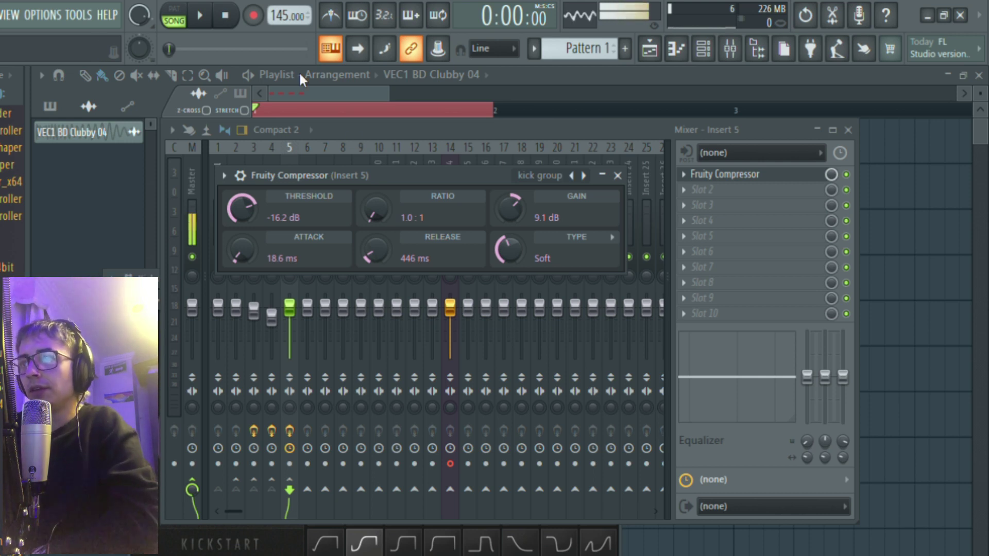
drag(376, 172, 419, 195)
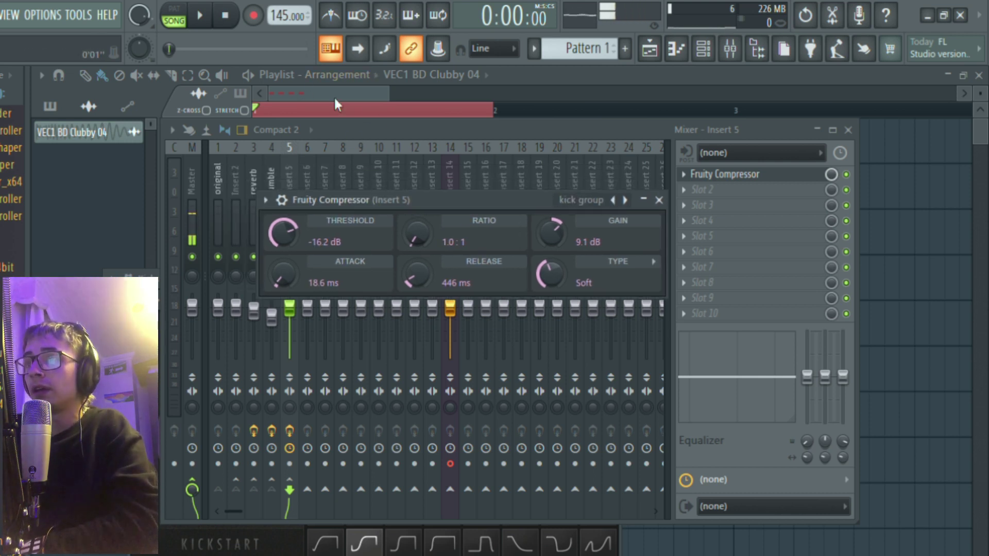
click(334, 96)
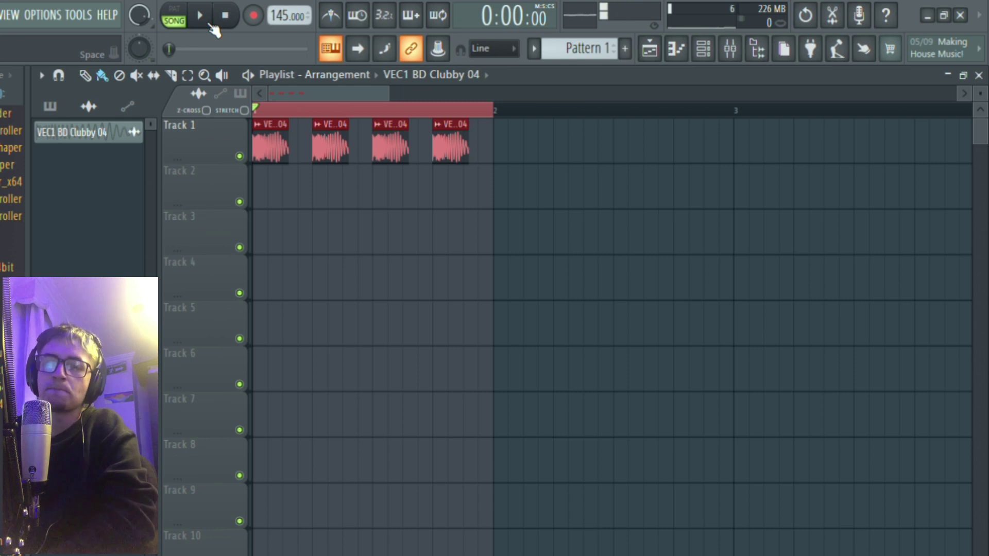
click(206, 21)
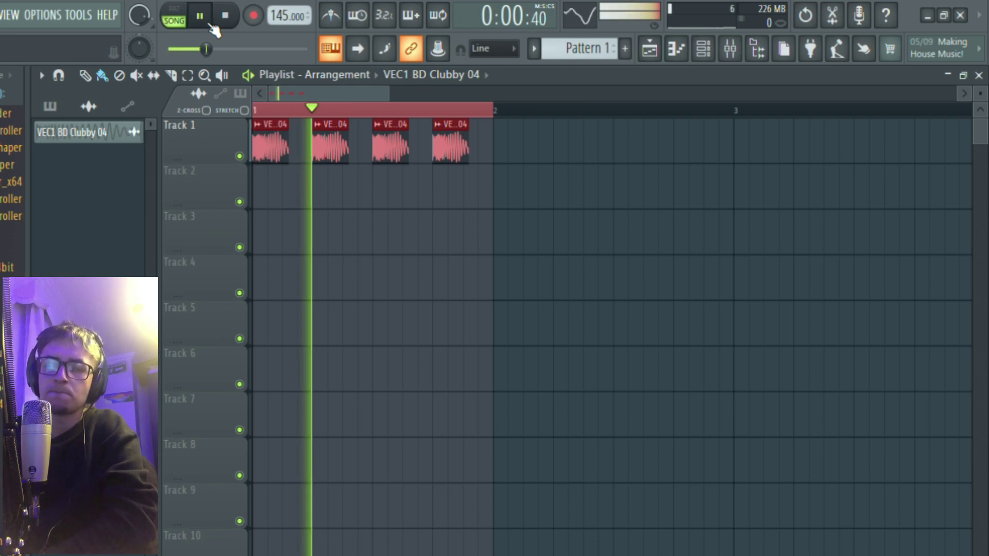
click(742, 58)
key(space)
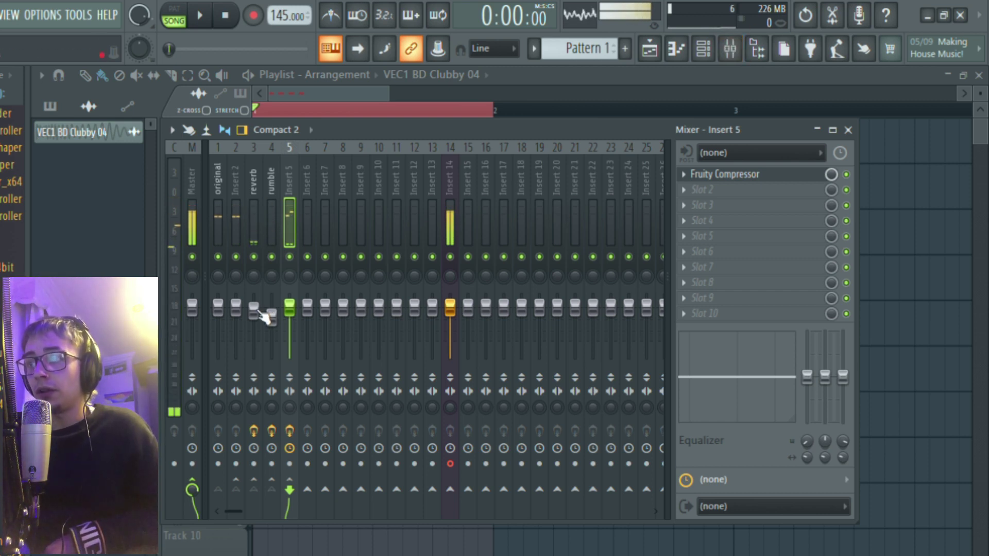
drag(269, 320, 270, 337)
Step: Play the full track arrangement from its beginning in the playlist
scroll(239, 313, down, 2)
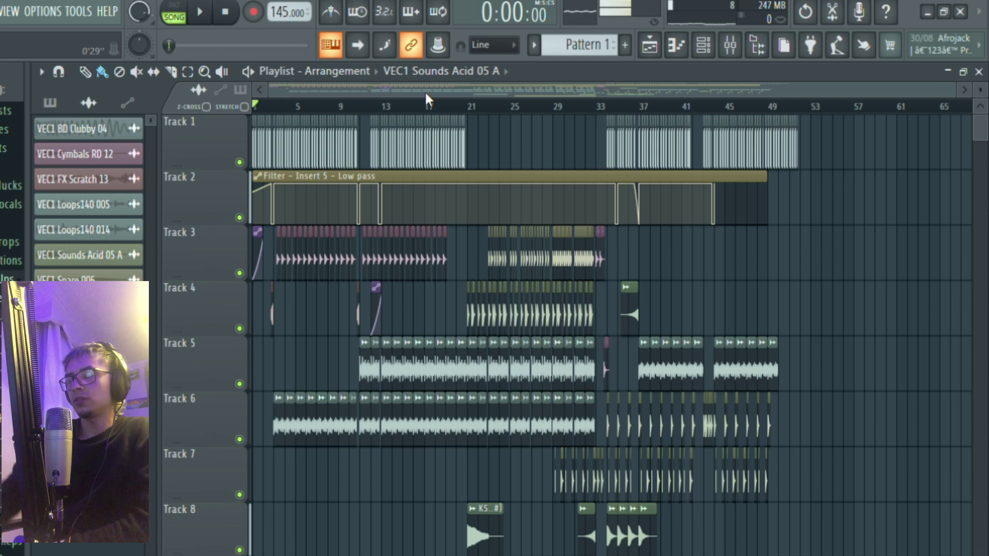
scroll(430, 109, up, 5)
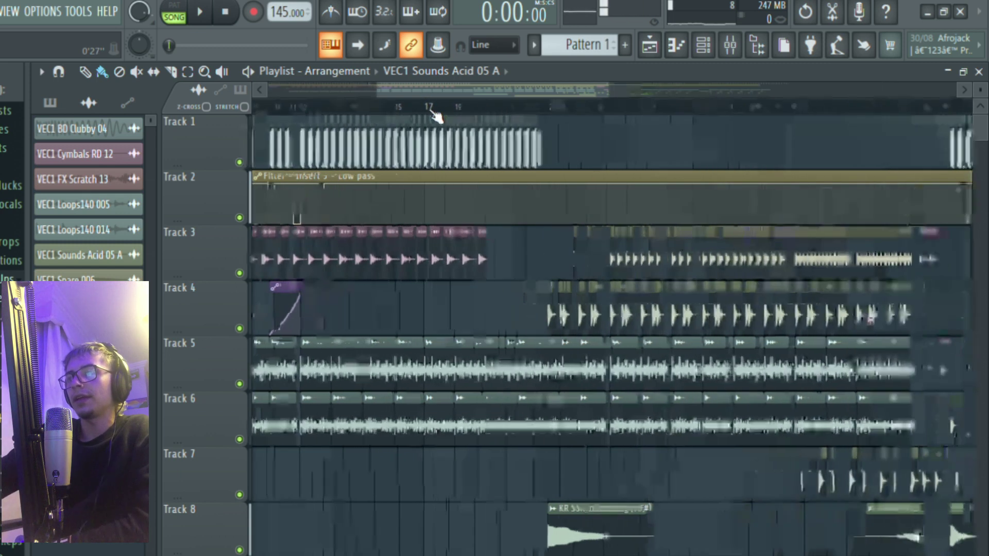
drag(455, 92, 277, 102)
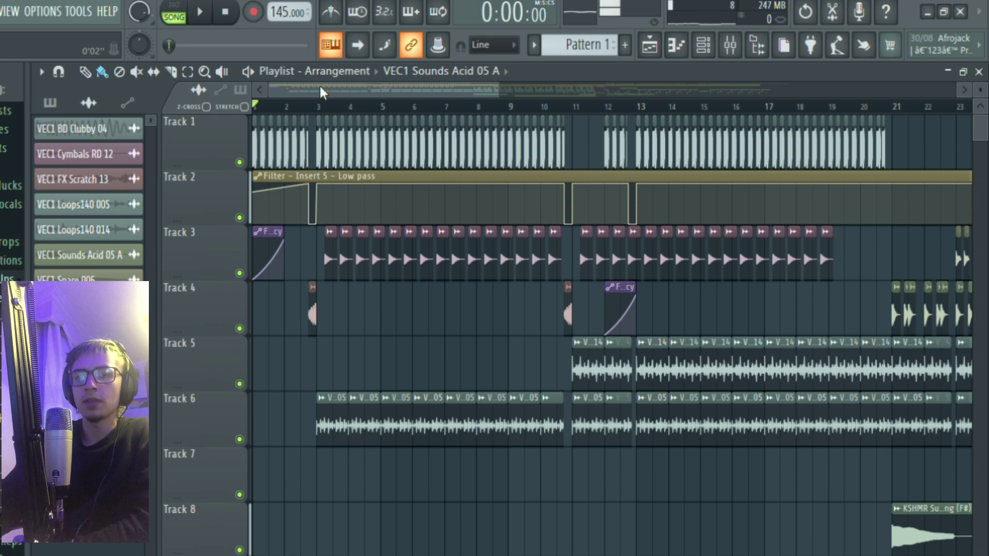
key(space)
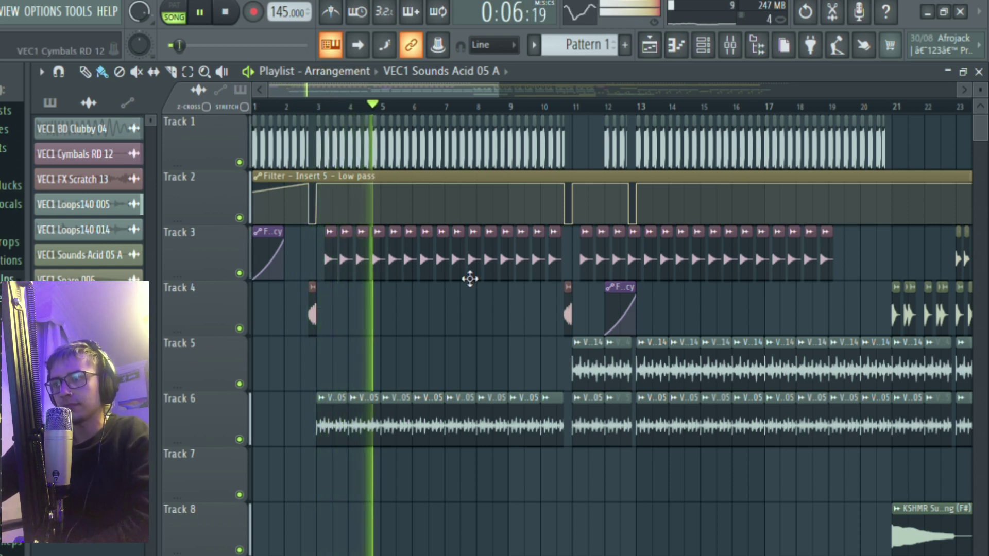
Step: During playback, check the VEC1 Cymbals RD 12 channel settings and adjust the volume of the KSHMR Long Sweep 07 sample
double_click(467, 278)
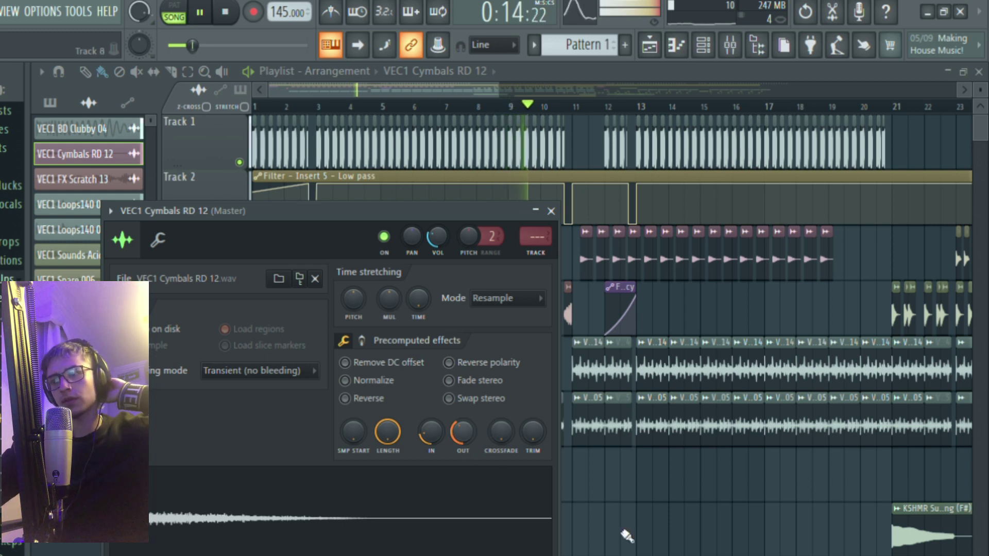
right_click(723, 531)
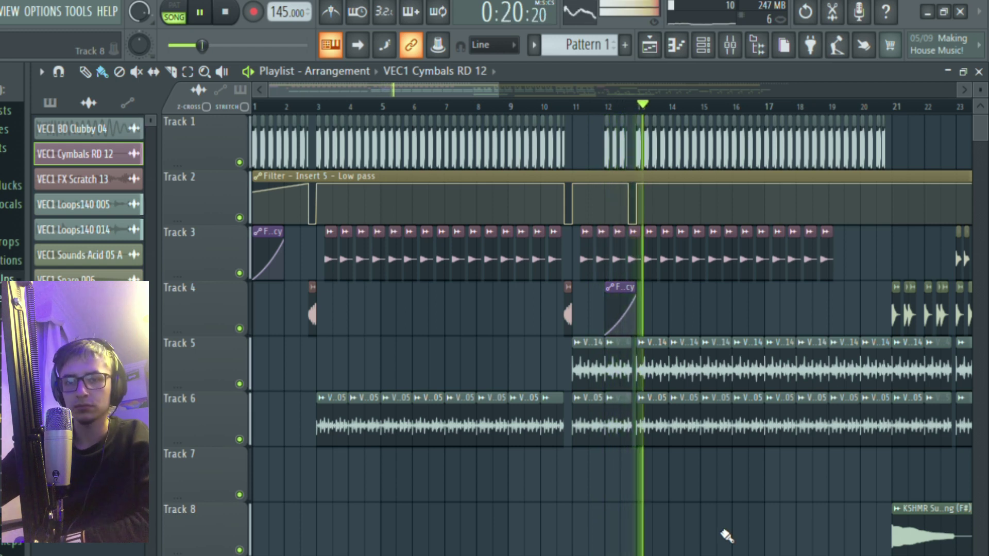
drag(420, 85, 634, 76)
scroll(546, 118, down, 3)
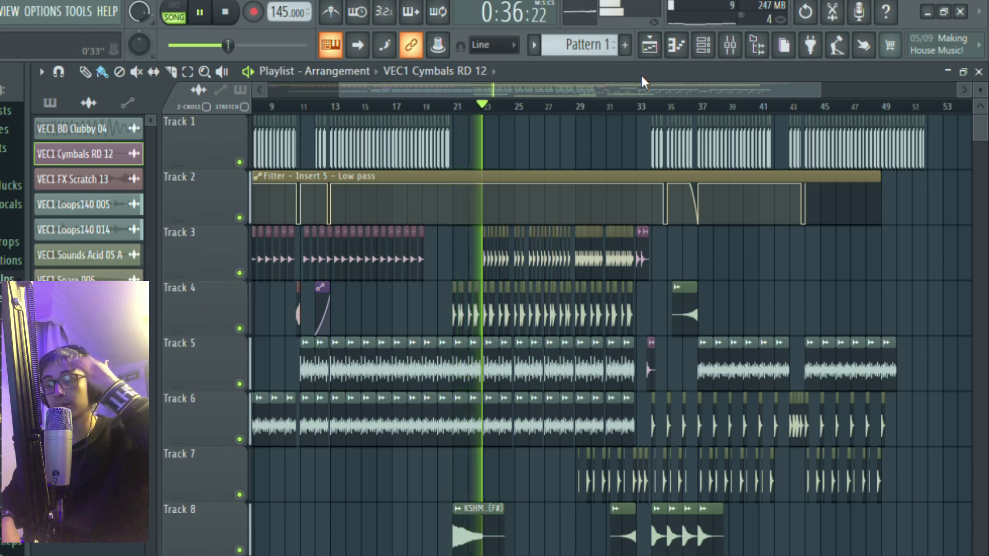
scroll(636, 107, up, 2)
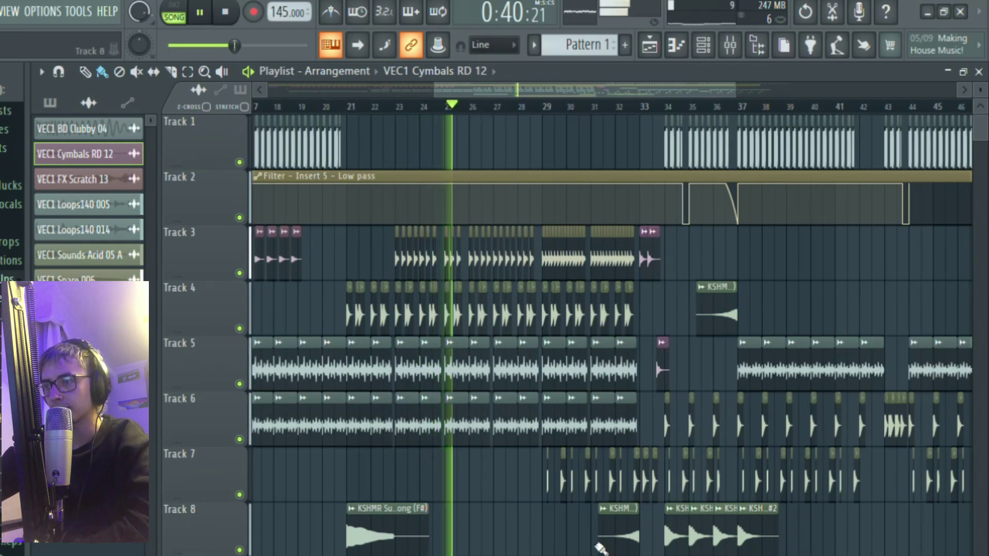
double_click(618, 530)
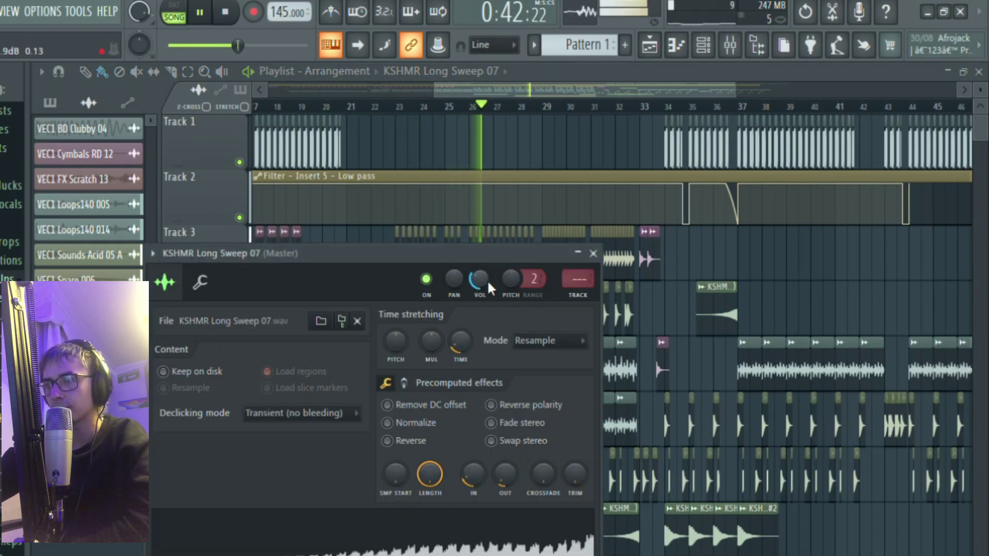
key(Escape)
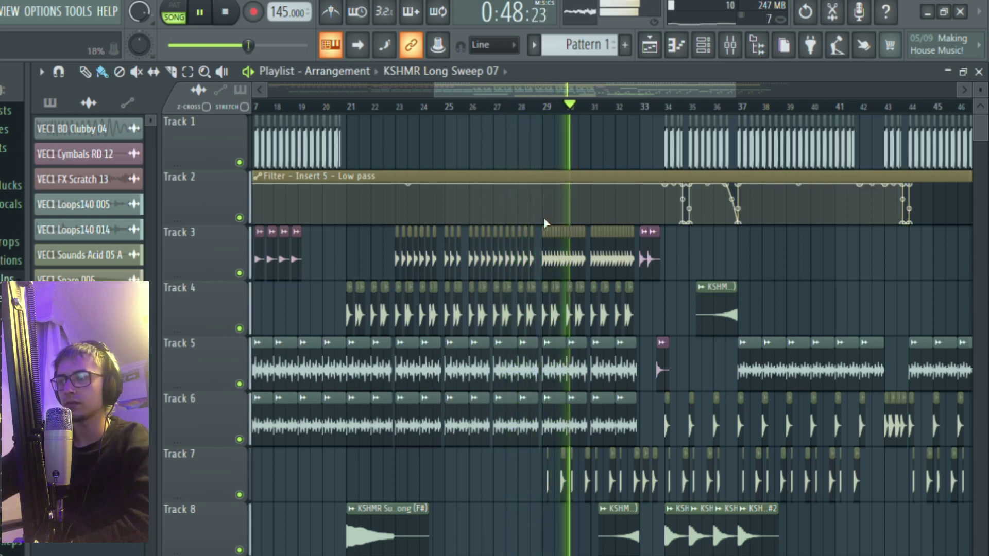
Step: Adjust the channel volume of the VEC1 Snare 006 sample and close its settings
double_click(554, 258)
drag(382, 176, 379, 173)
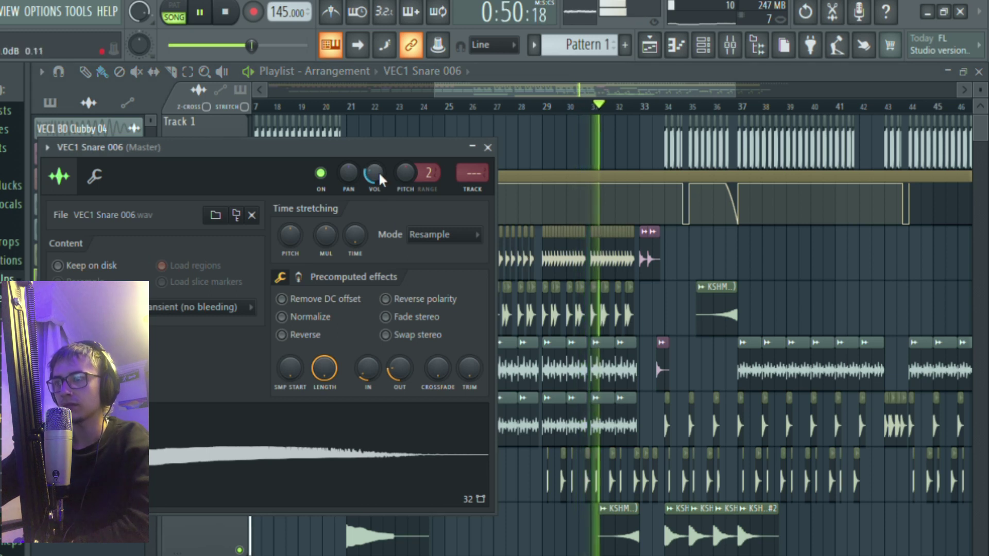
click(656, 317)
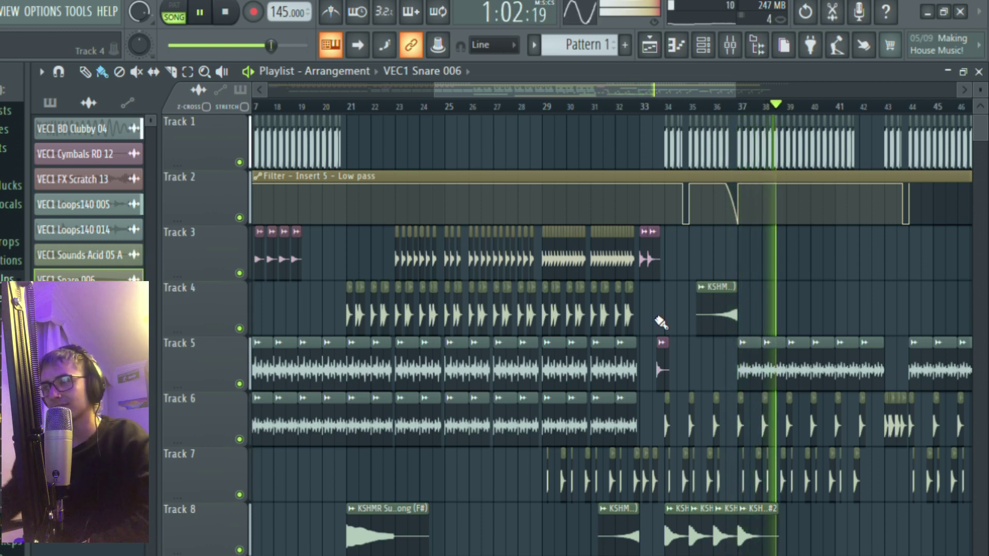
Step: Follow the playback through the last section of the arrangement and stop it
drag(552, 89, 640, 100)
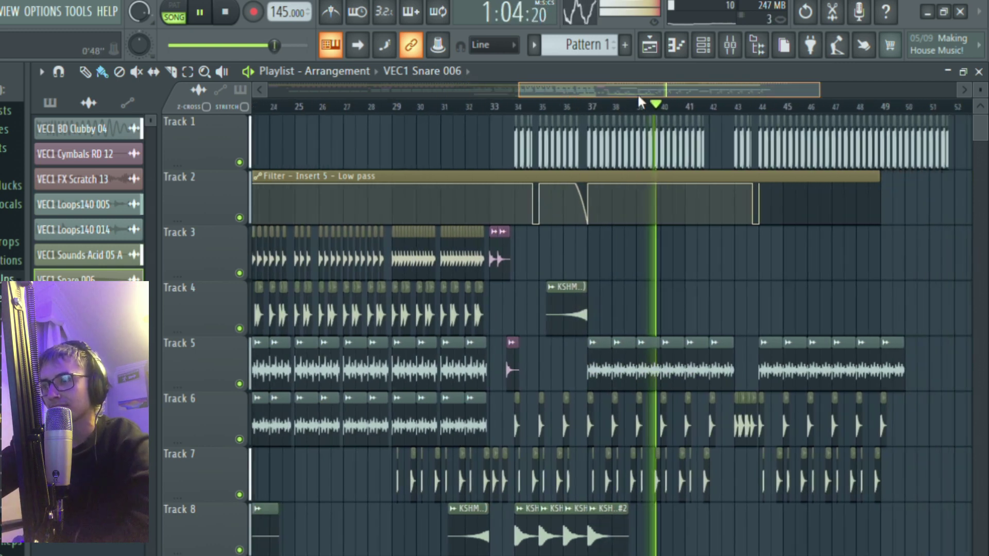
scroll(648, 114, down, 1)
scroll(648, 115, down, 1)
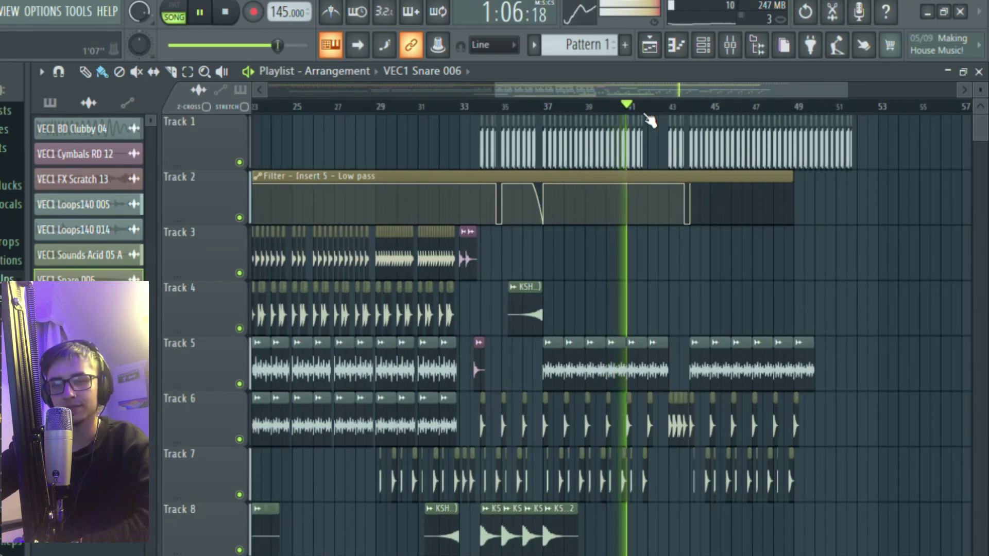
scroll(649, 120, down, 1)
key(space)
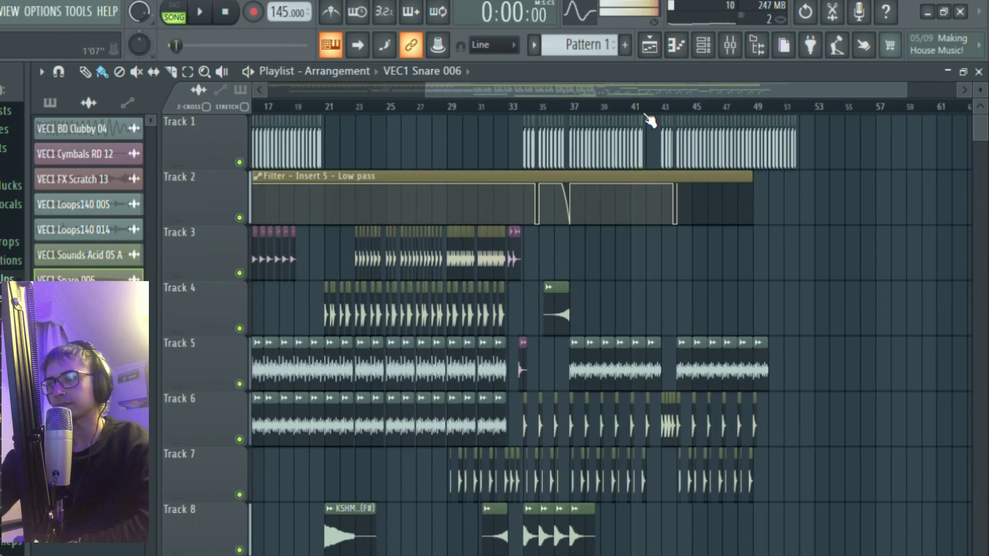